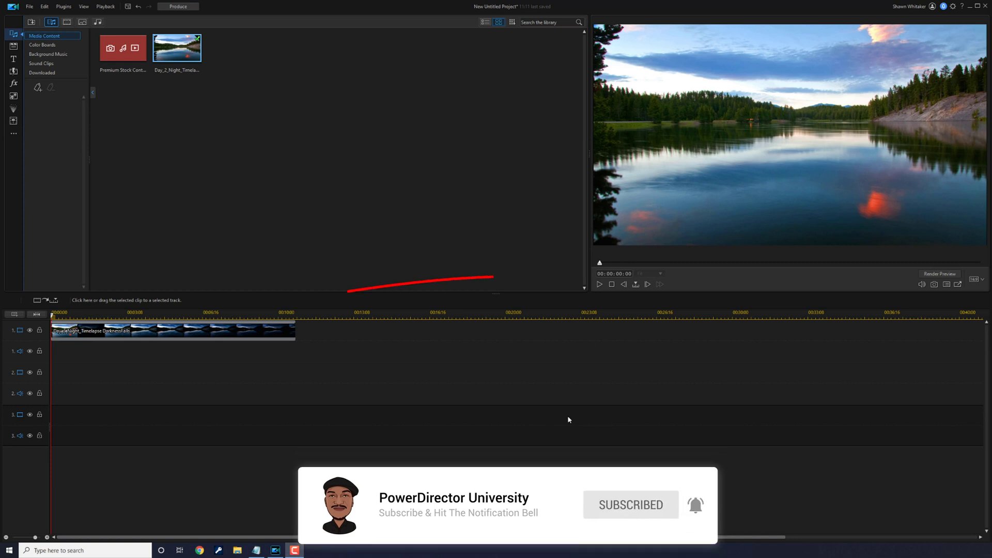
# - Play the timelapse clip to preview it, pause, and return the playhead to the start of the timeline
pyautogui.click(616, 374)
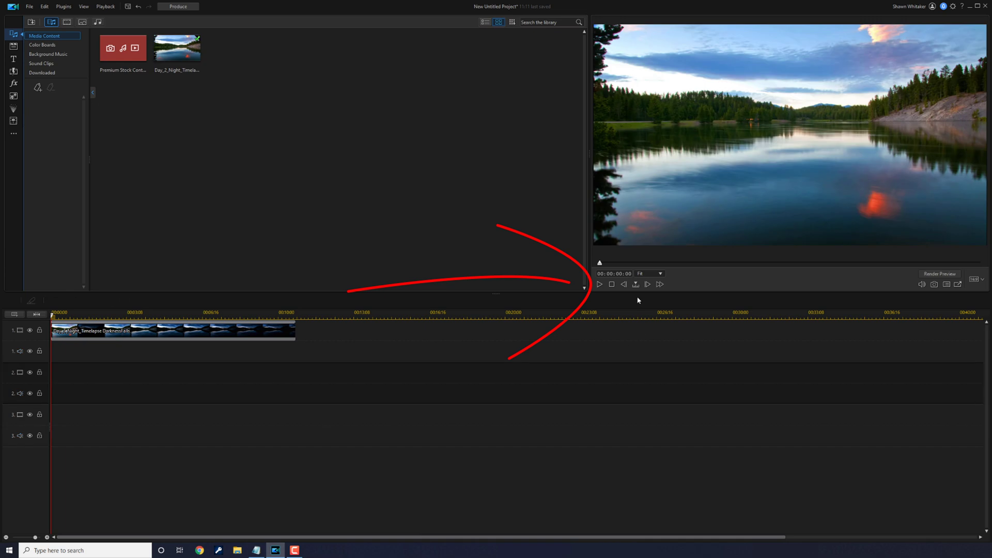
pyautogui.click(599, 284)
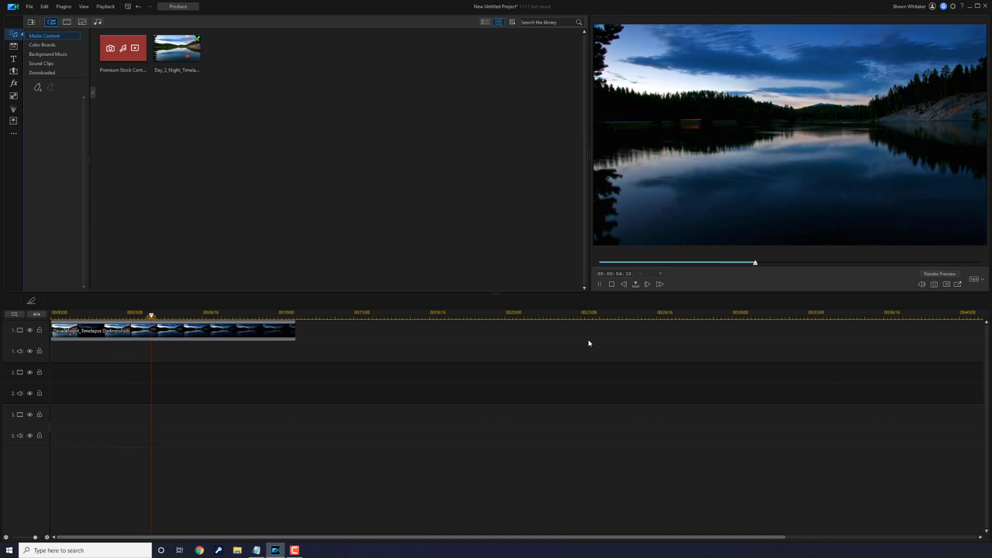
pyautogui.click(600, 285)
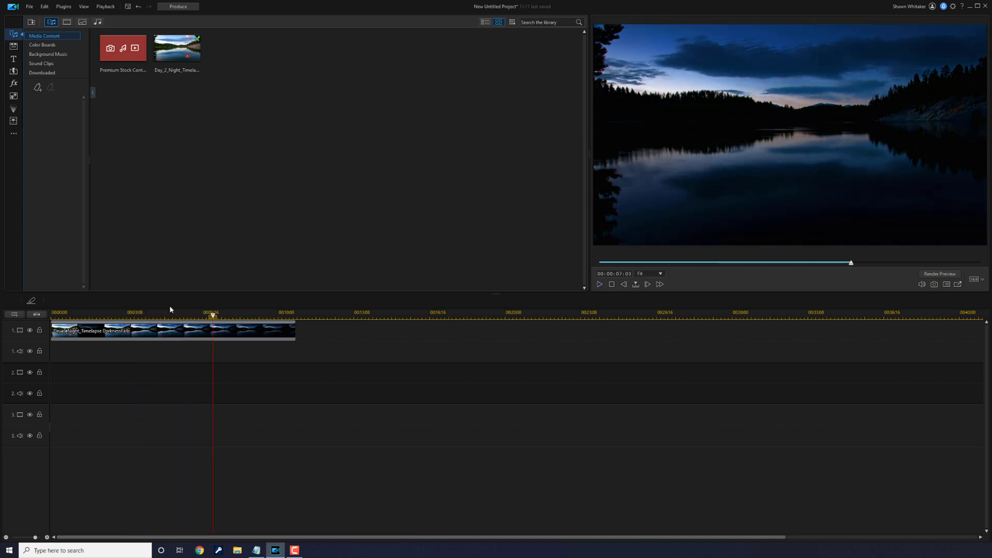
pyautogui.click(201, 316)
pyautogui.press('Home')
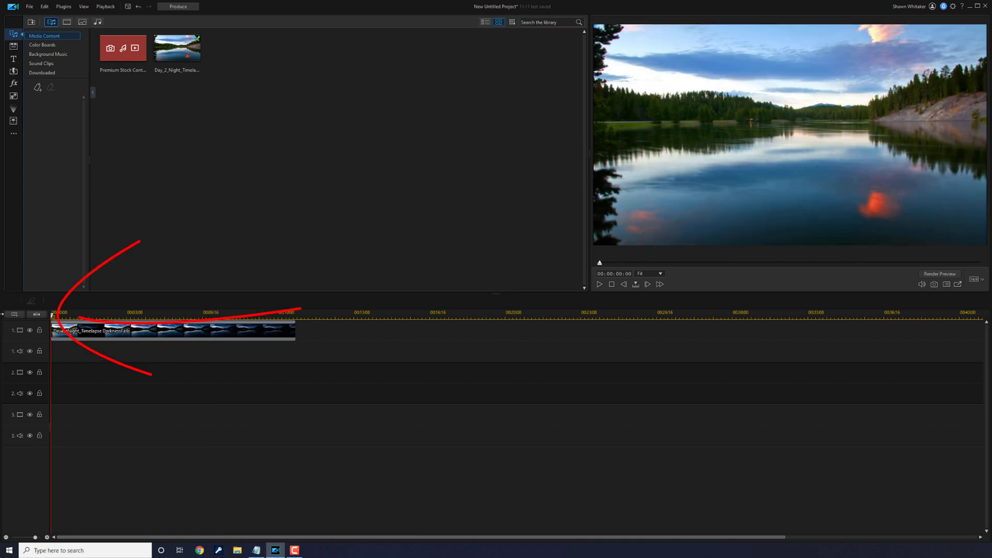
# - Place the Default title on track 2 at the 1-second mark above the timelapse clip's timeline position
pyautogui.moveTo(53, 316); pyautogui.dragTo(76, 329)
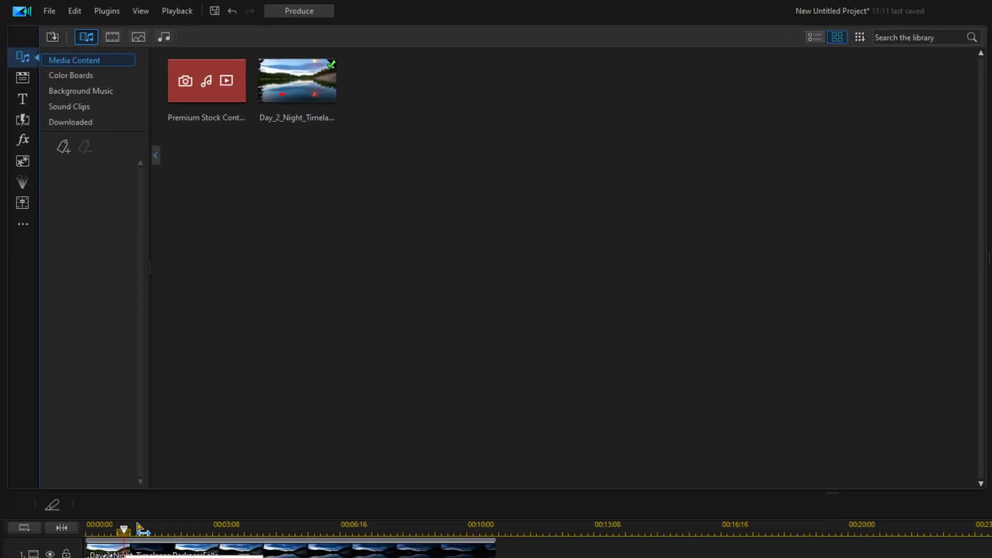
pyautogui.click(23, 101)
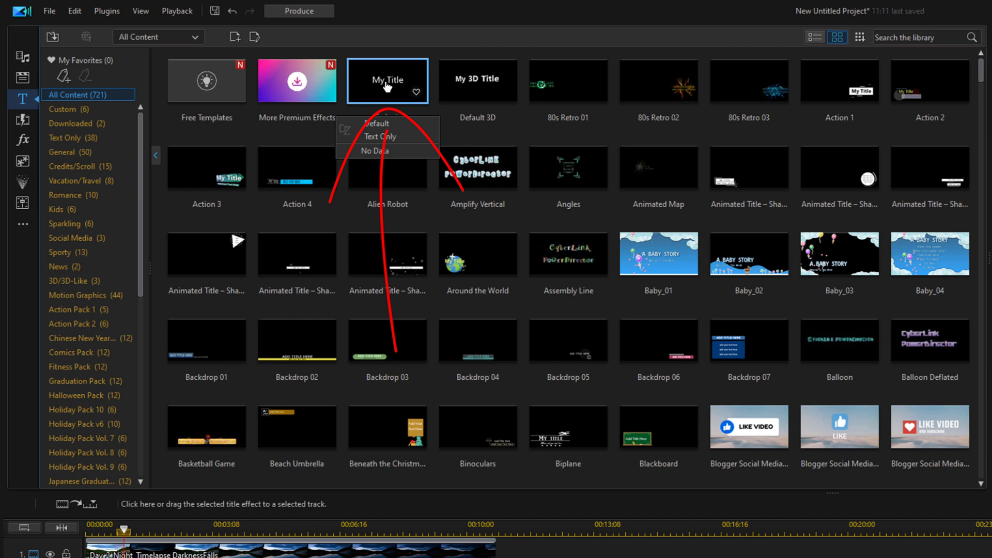
pyautogui.moveTo(386, 87); pyautogui.dragTo(126, 287)
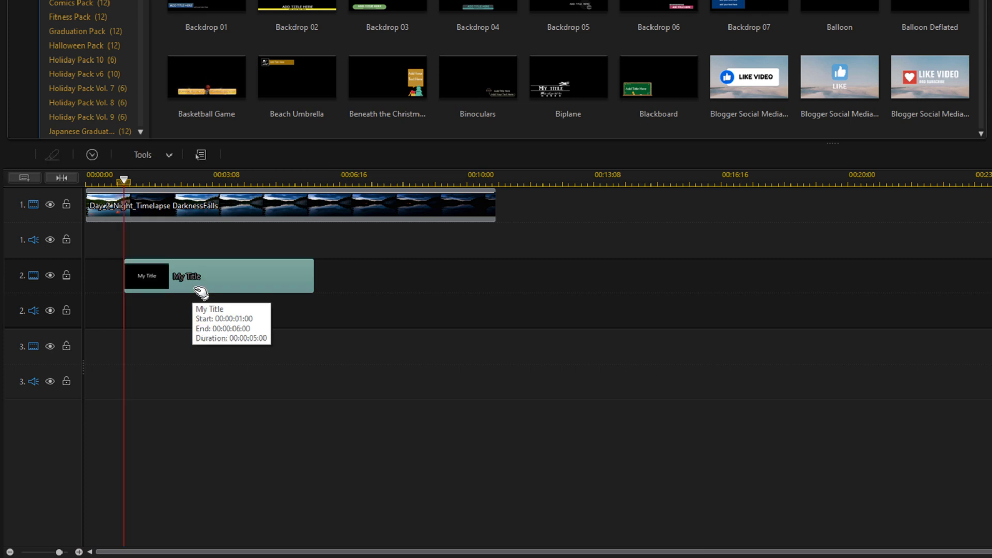
# - Extend the title on track 2 to an 8-second duration and return the playhead to the title's start
pyautogui.click(311, 279)
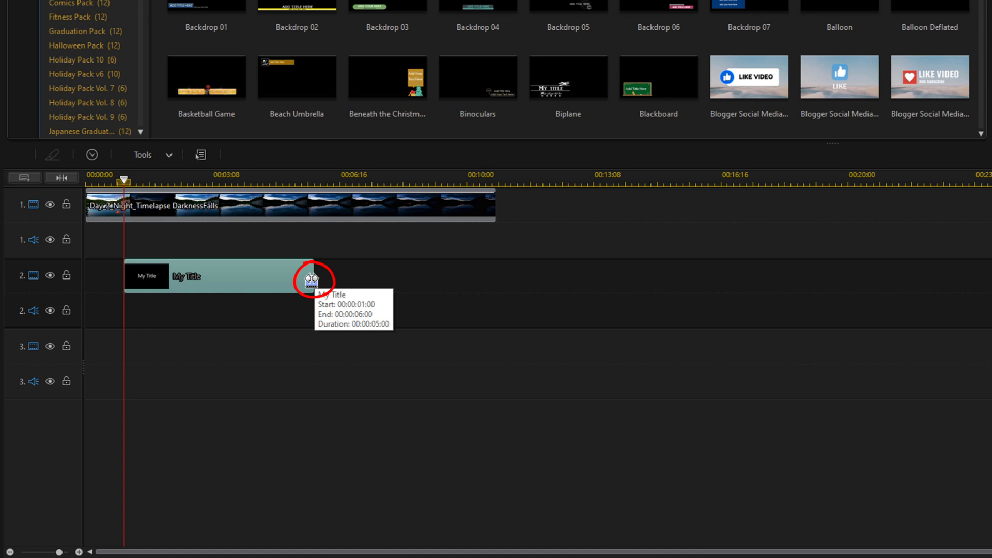
pyautogui.moveTo(312, 279); pyautogui.dragTo(429, 285)
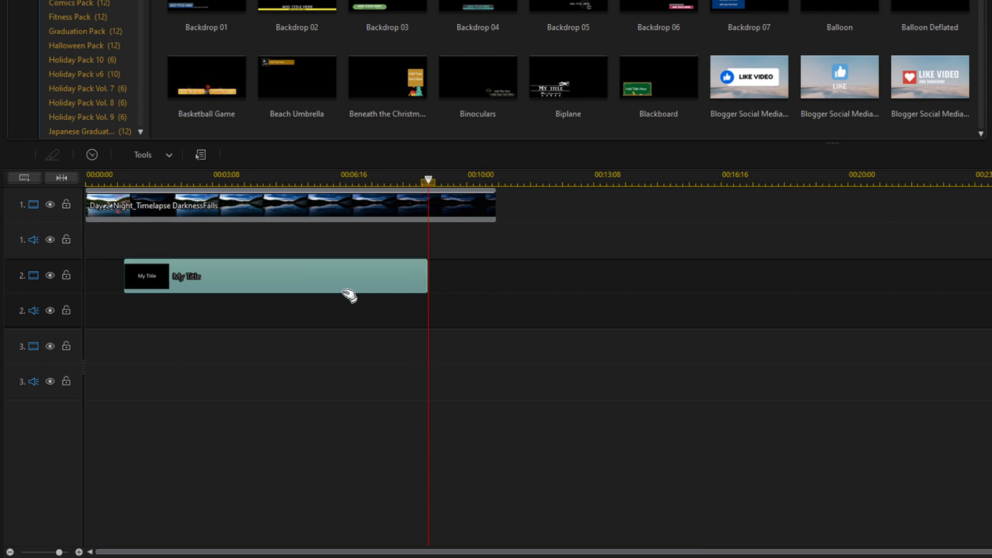
pyautogui.click(125, 179)
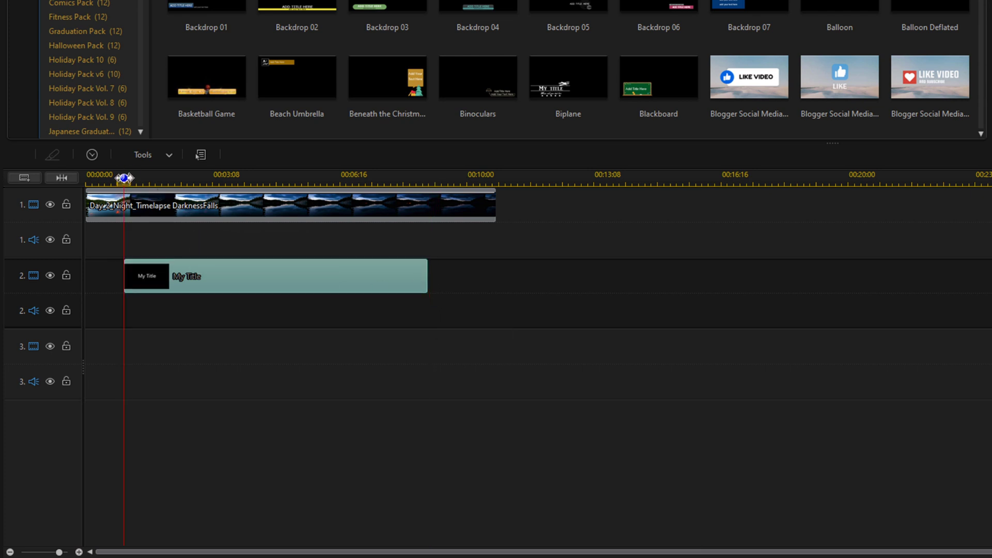
# - In the Title Designer, change the title's text to "DARKNESS FALLS" and set its character spacing to 3
pyautogui.doubleClick(264, 286)
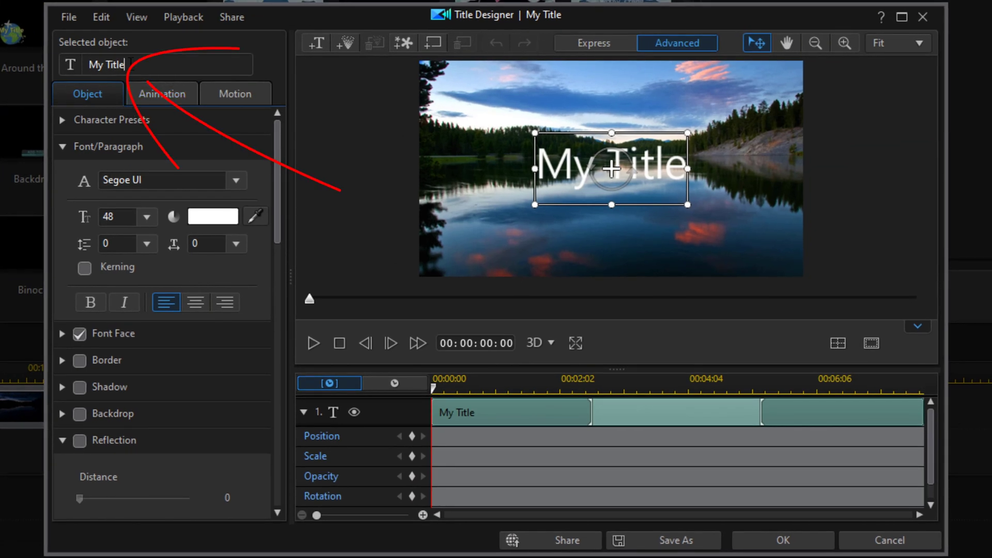
pyautogui.moveTo(129, 64); pyautogui.dragTo(63, 65)
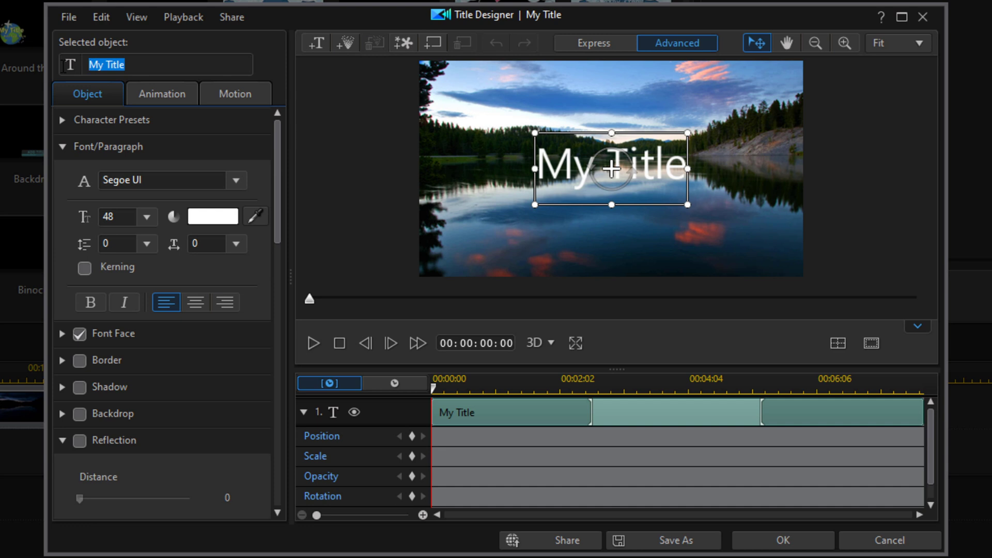
pyautogui.write('DARKNESS FALLS')
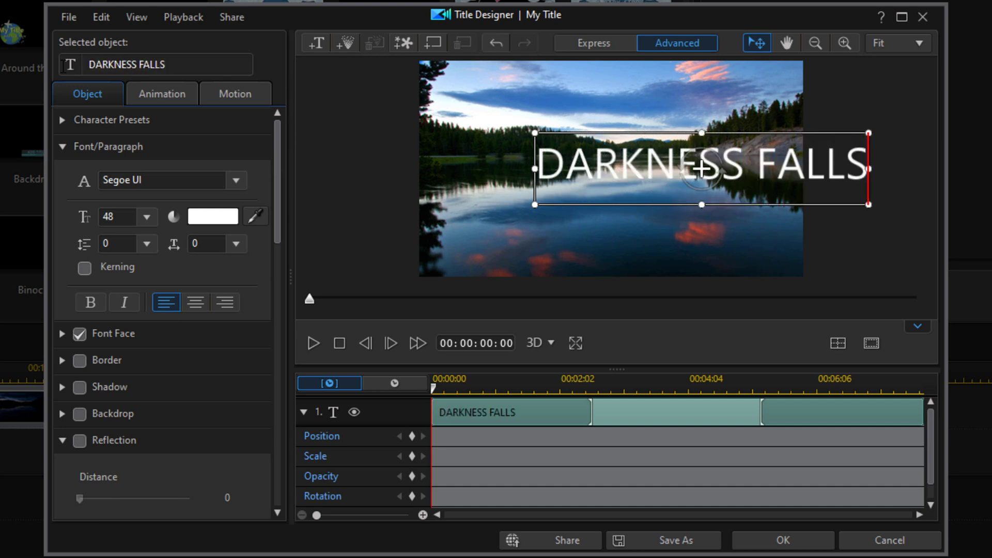
pyautogui.click(210, 245)
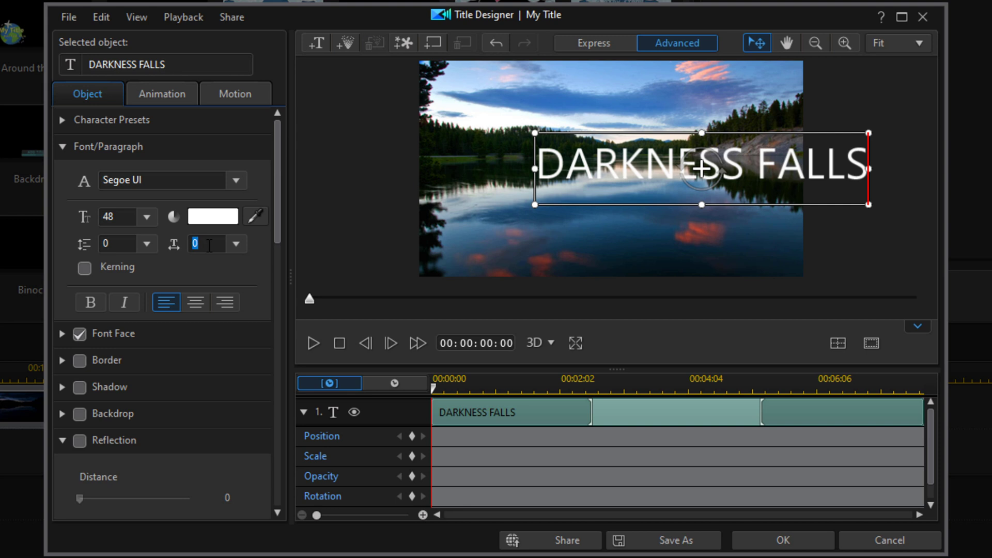
pyautogui.write('3')
pyautogui.press('Return')
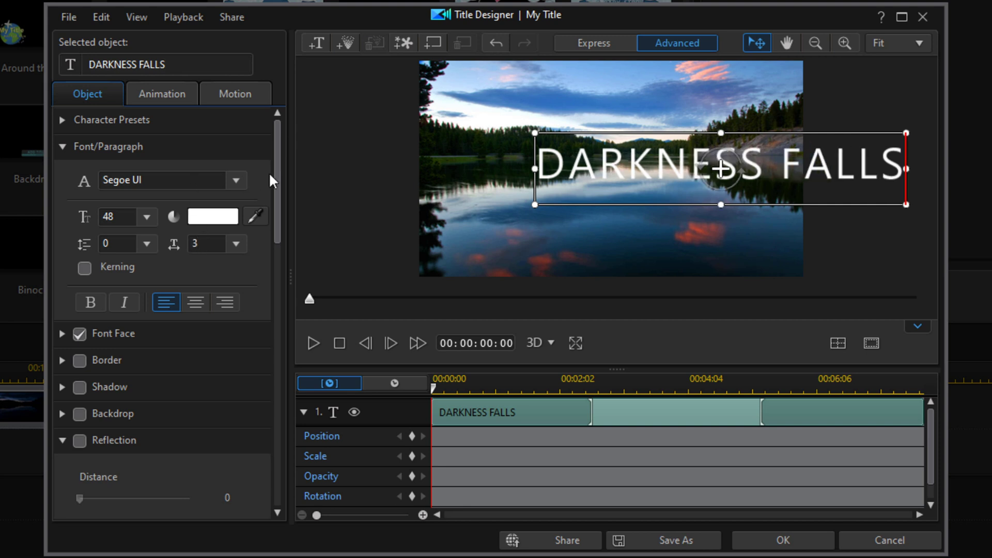
# - Keyframe the title's position at X 0.500, Y 0.530 at the start and hold it with another keyframe at 00:00:01:00
pyautogui.moveTo(277, 163); pyautogui.dragTo(285, 324)
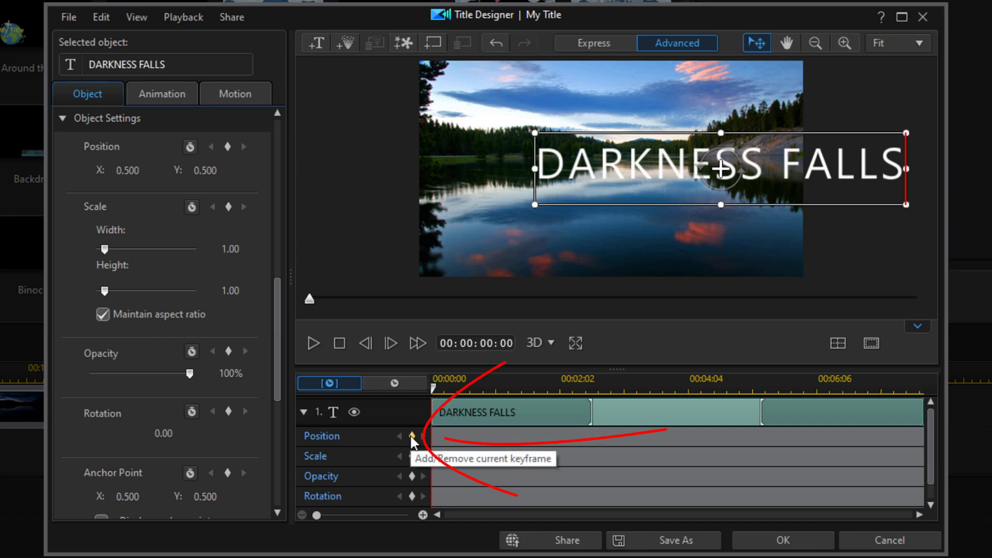
pyautogui.click(429, 388)
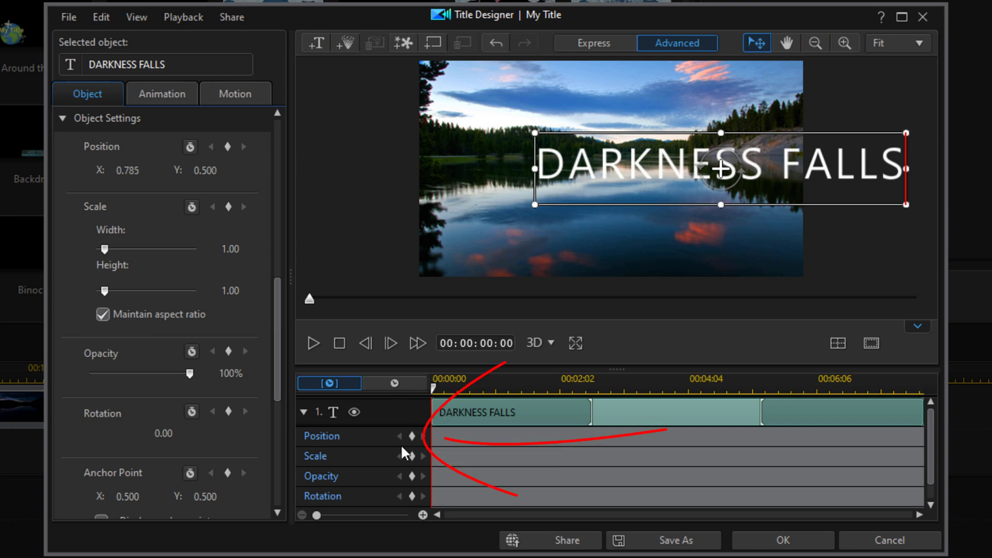
pyautogui.click(411, 436)
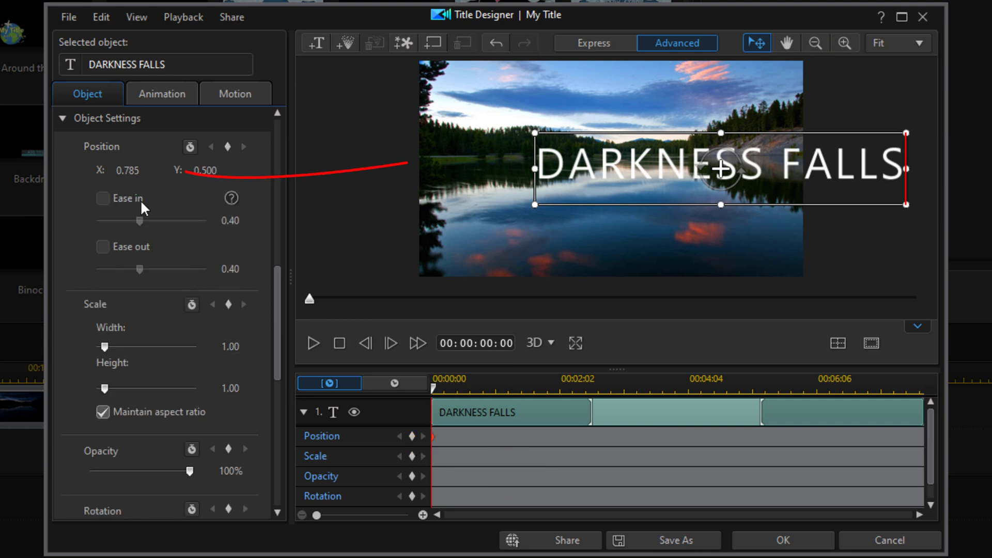
pyautogui.moveTo(142, 172); pyautogui.dragTo(97, 166)
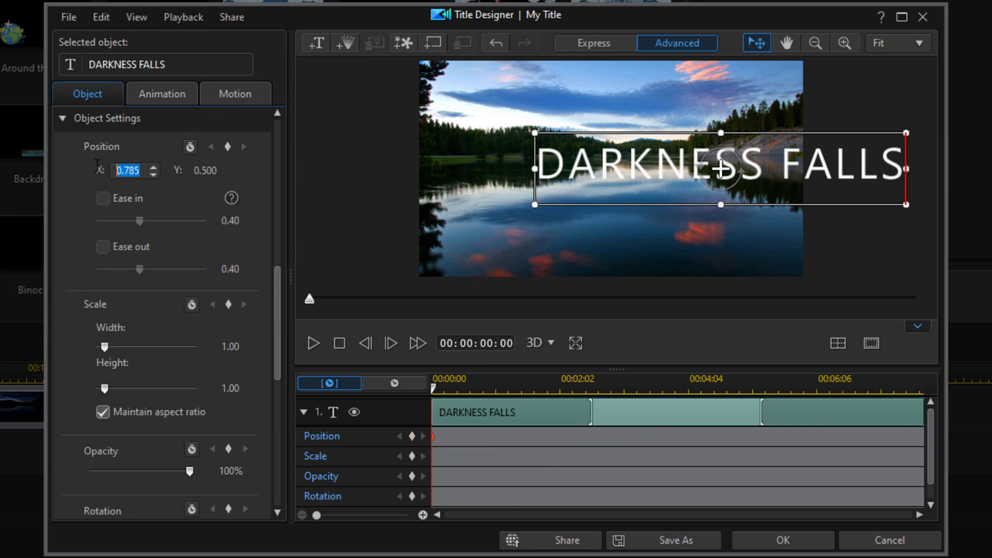
pyautogui.write('0.5')
pyautogui.press('Return')
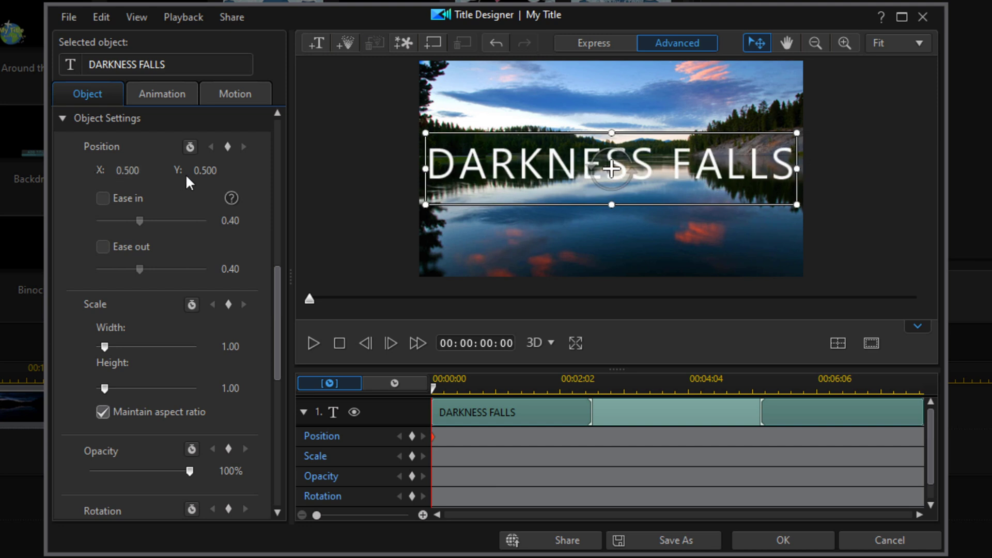
pyautogui.click(219, 169)
pyautogui.write('0.53')
pyautogui.press('Return')
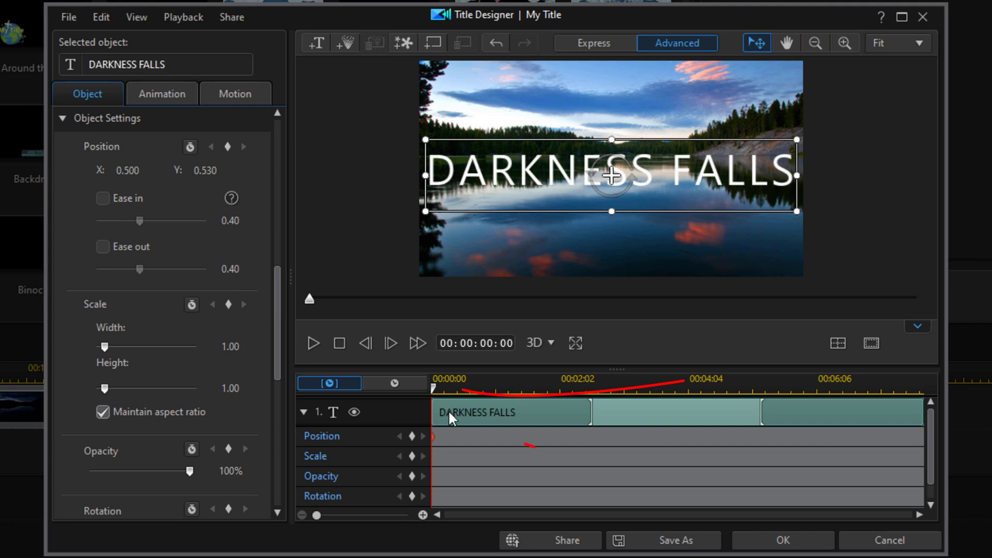
pyautogui.moveTo(434, 391); pyautogui.dragTo(494, 399)
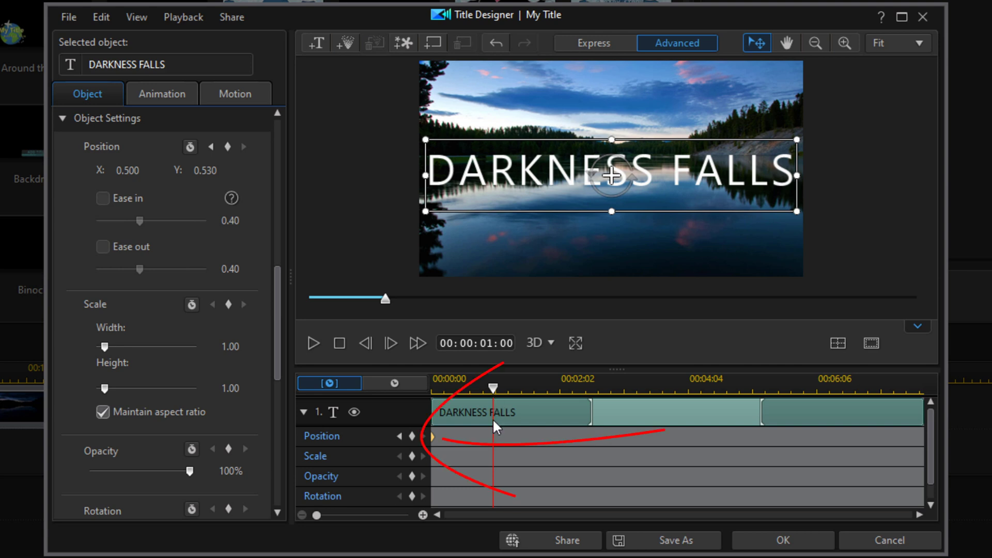
pyautogui.click(412, 437)
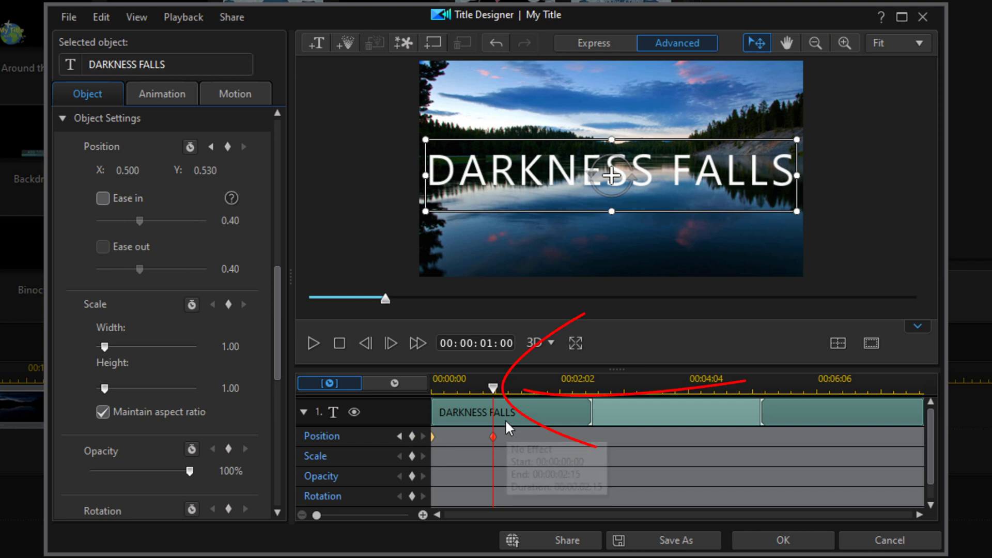
# - Add a position keyframe at 00:00:03:00 and move the title to X 0.500, Y 0.380
pyautogui.moveTo(493, 389); pyautogui.dragTo(615, 410)
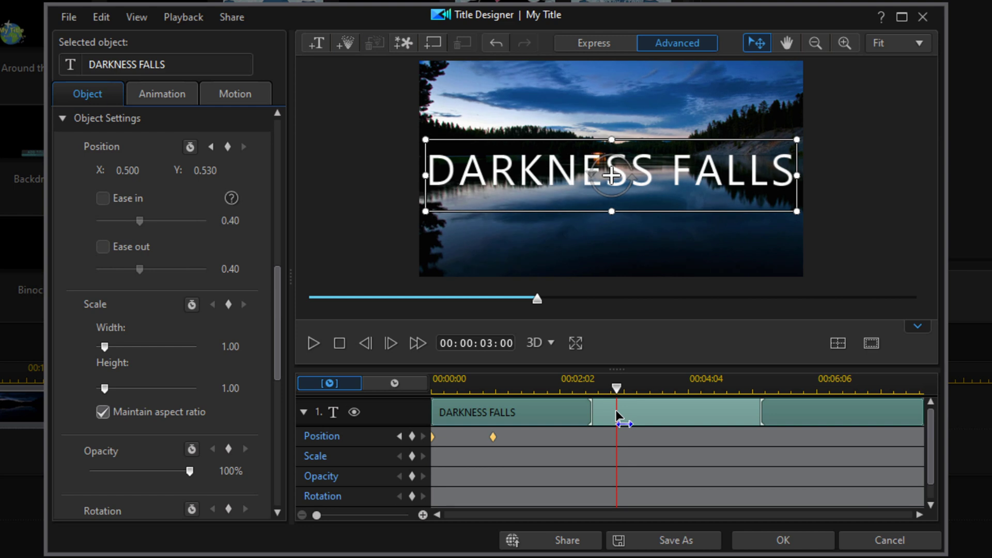
pyautogui.click(413, 435)
pyautogui.moveTo(572, 140); pyautogui.dragTo(572, 134)
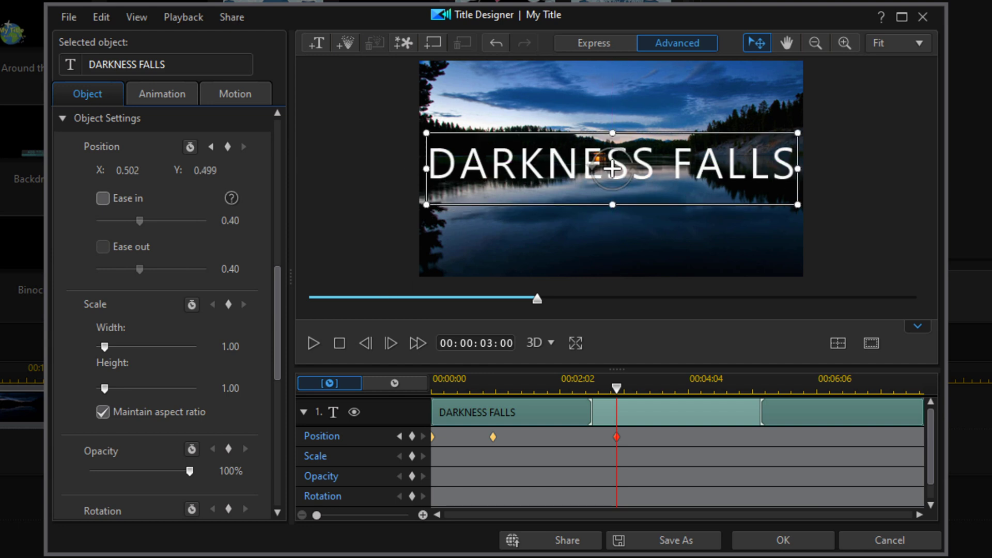
pyautogui.click(129, 170)
pyautogui.moveTo(141, 170); pyautogui.dragTo(76, 167)
pyautogui.write('0.500')
pyautogui.press('Return')
pyautogui.click(231, 167)
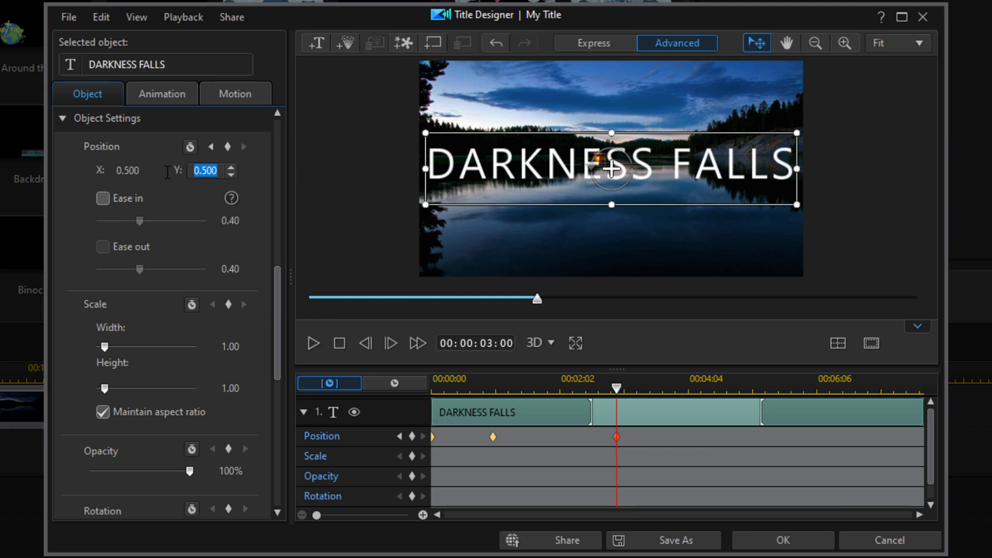
pyautogui.write('0.380')
pyautogui.press('Return')
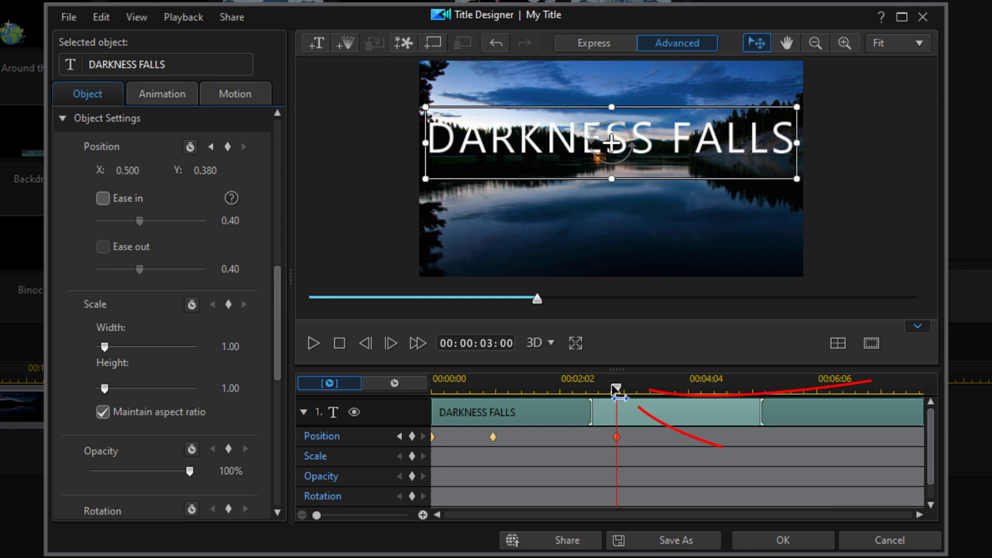
# - Fade the title out with an opacity keyframe at 00:00:07:00 and 0% opacity at 00:00:08:00
pyautogui.moveTo(616, 391); pyautogui.dragTo(862, 411)
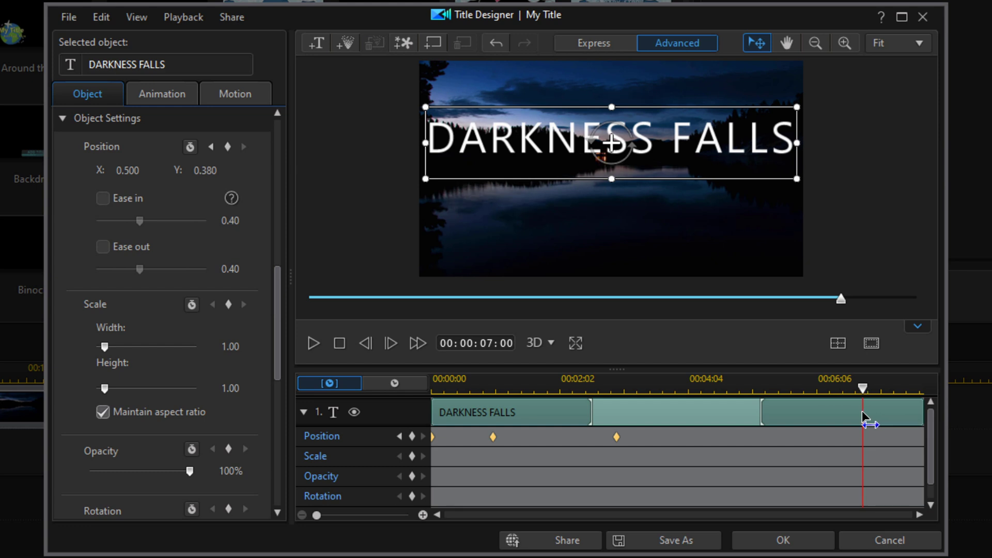
pyautogui.click(411, 476)
pyautogui.moveTo(863, 387)
pyautogui.mouseDown()
pyautogui.moveTo(921, 390)
pyautogui.moveTo(949, 405)
pyautogui.mouseUp()
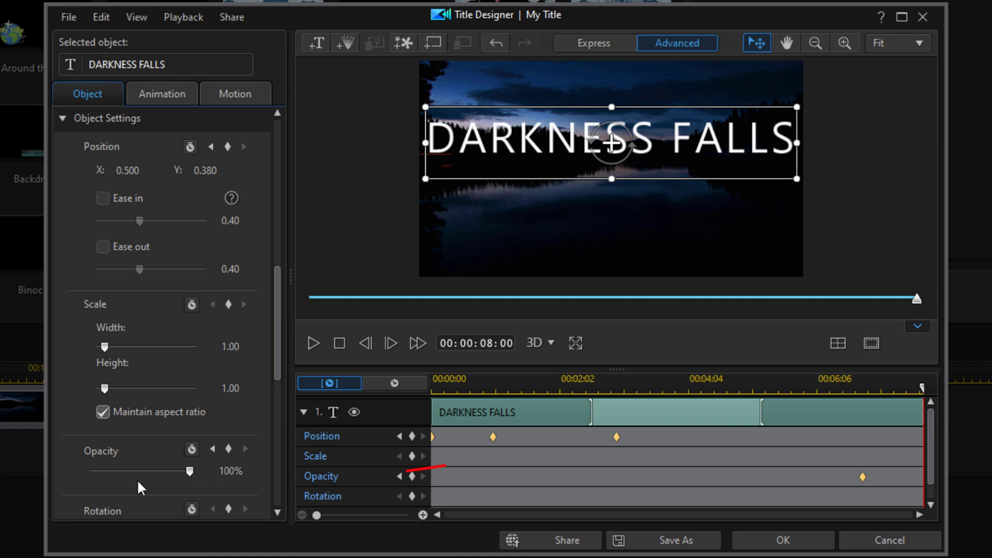
pyautogui.moveTo(190, 471); pyautogui.dragTo(1, 474)
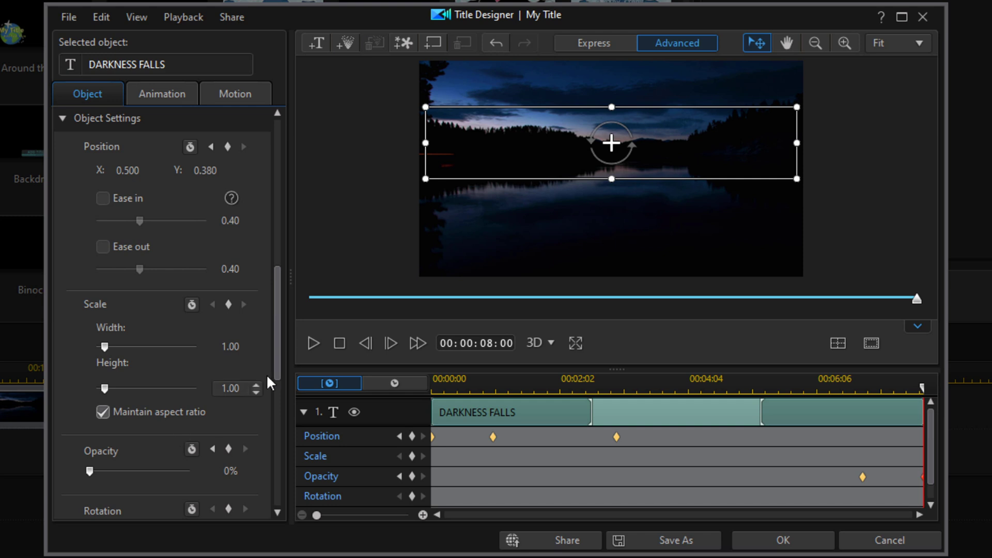
# - Scrub through the title animation, stop at 00:00:03:21 and enable the Title Reveal Mask
pyautogui.moveTo(922, 388); pyautogui.dragTo(521, 408)
pyautogui.moveTo(554, 410); pyautogui.dragTo(668, 433)
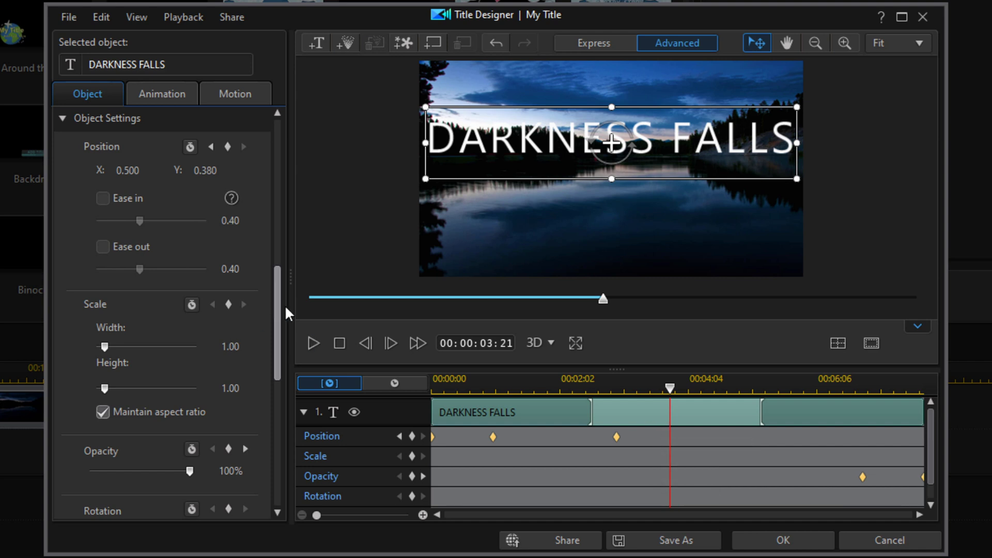
pyautogui.moveTo(277, 313); pyautogui.dragTo(275, 418)
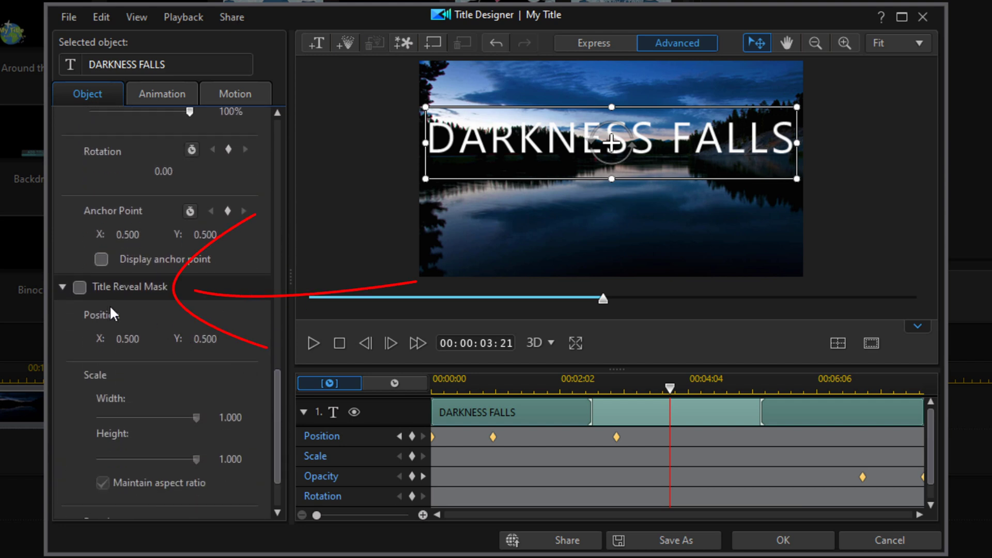
pyautogui.click(79, 287)
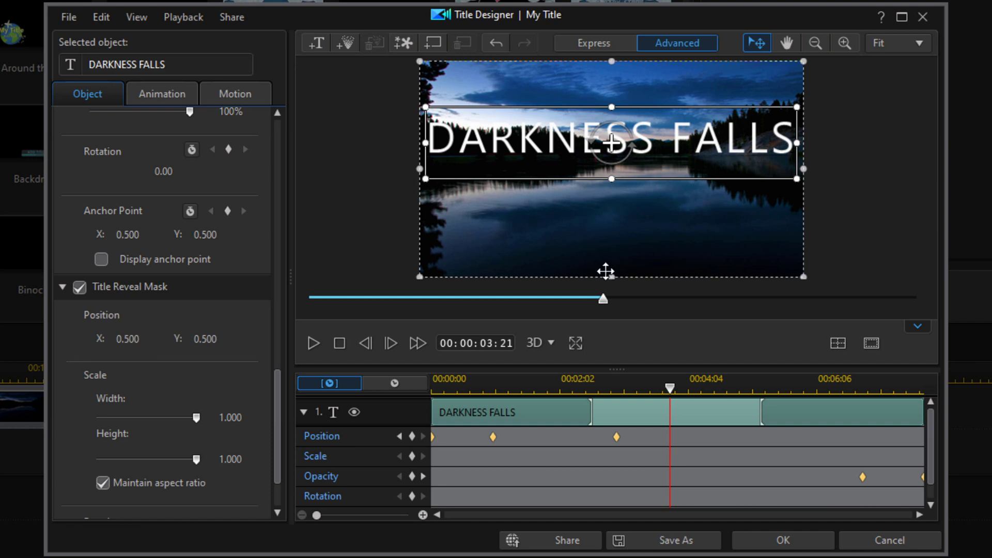
# - Set the Title Reveal Mask's Y position to -0.070 and accept the title design
pyautogui.moveTo(606, 271)
pyautogui.mouseDown()
pyautogui.moveTo(605, 250)
pyautogui.moveTo(603, 268)
pyautogui.mouseUp()
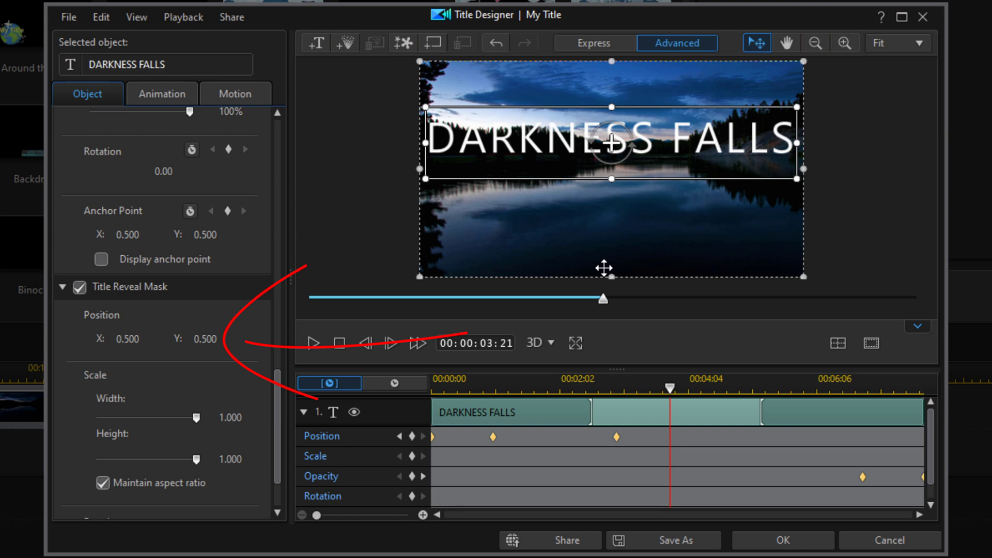
pyautogui.click(205, 339)
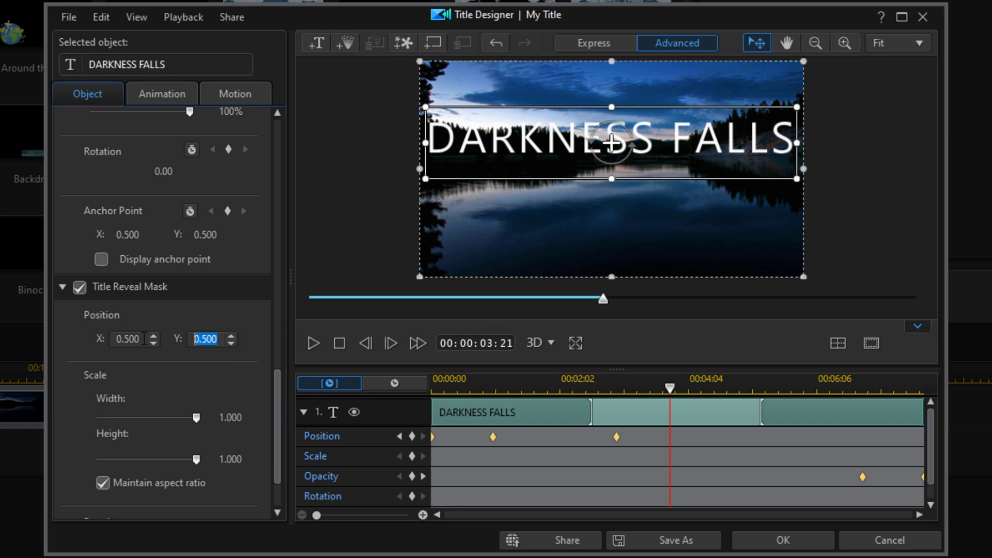
pyautogui.write('-0.070')
pyautogui.press('Return')
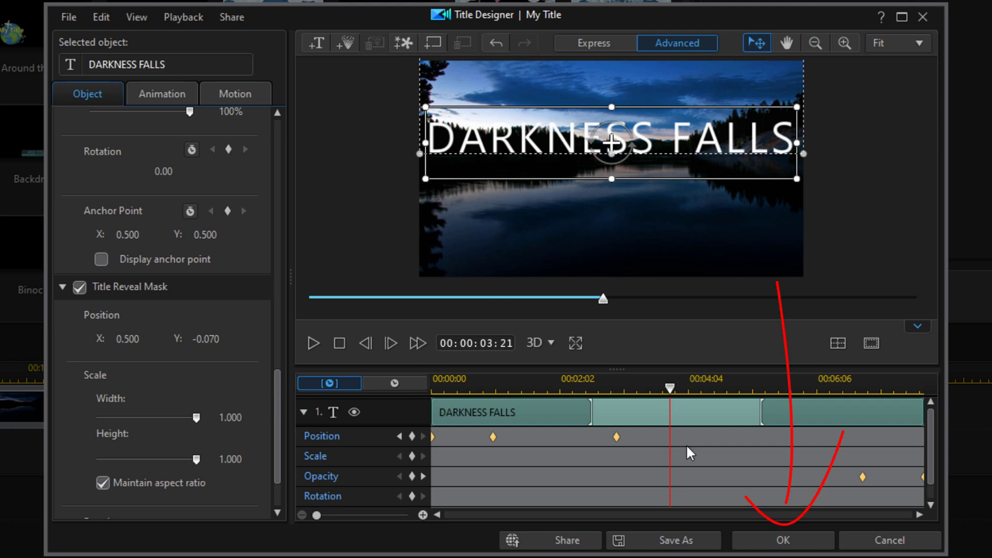
pyautogui.click(768, 543)
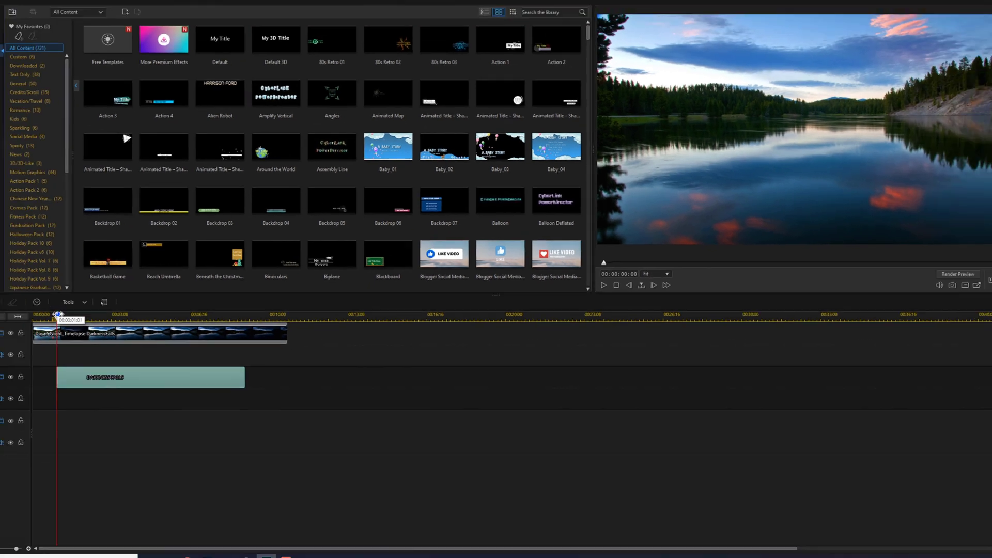
# - Copy the DARKNESS FALLS title from track 2 onto track 3 at 00:00:01:00, and move the displaced original back to the same start
pyautogui.moveTo(57, 314); pyautogui.dragTo(65, 335)
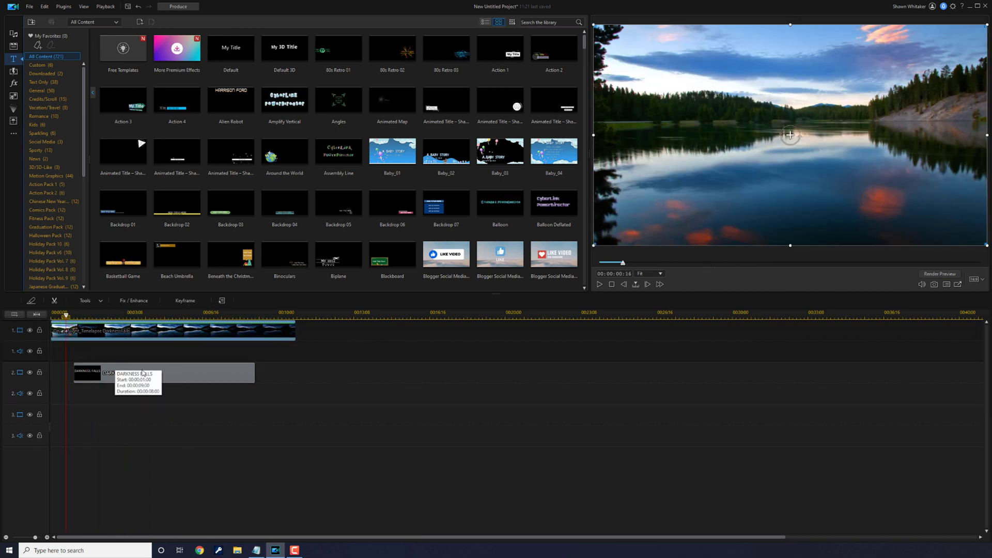
pyautogui.click(143, 373)
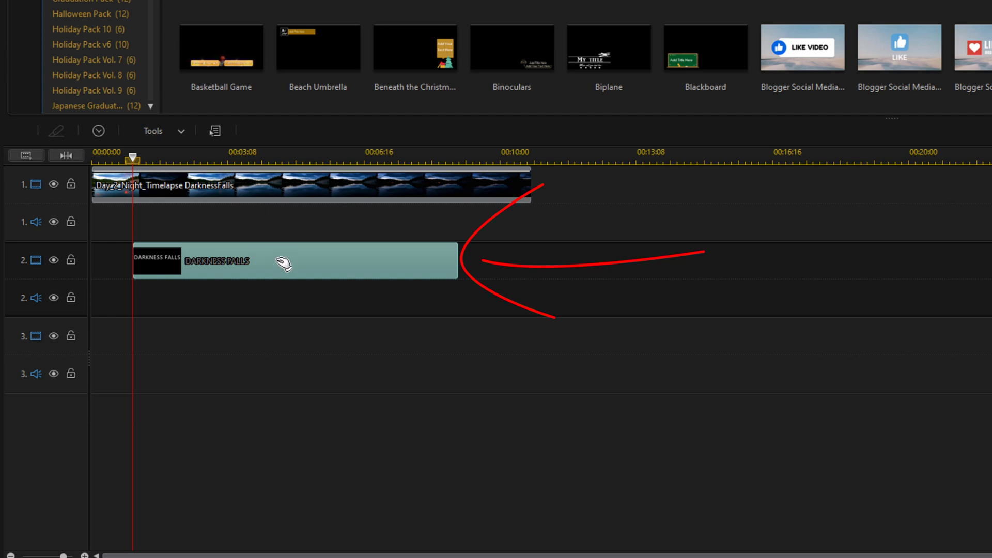
pyautogui.rightClick(279, 262)
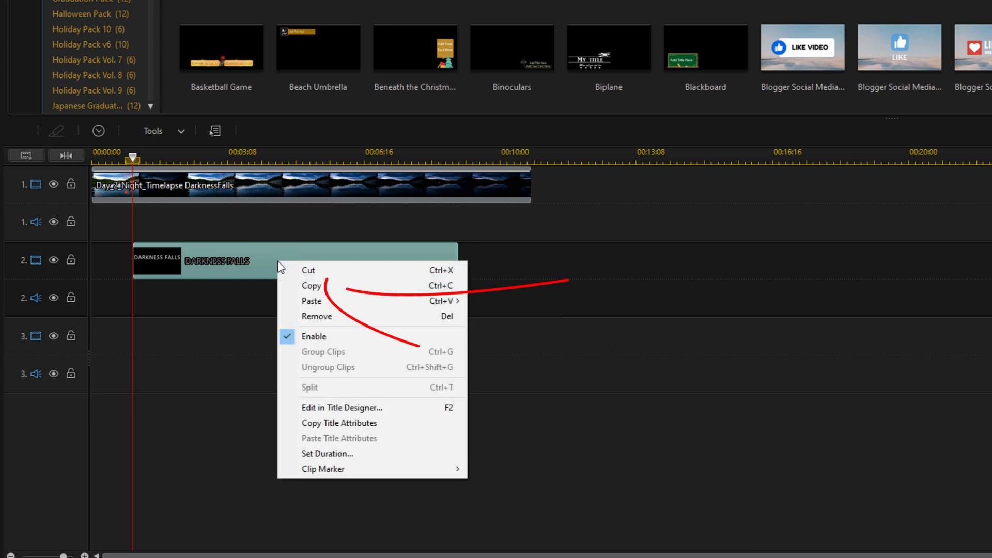
pyautogui.click(326, 286)
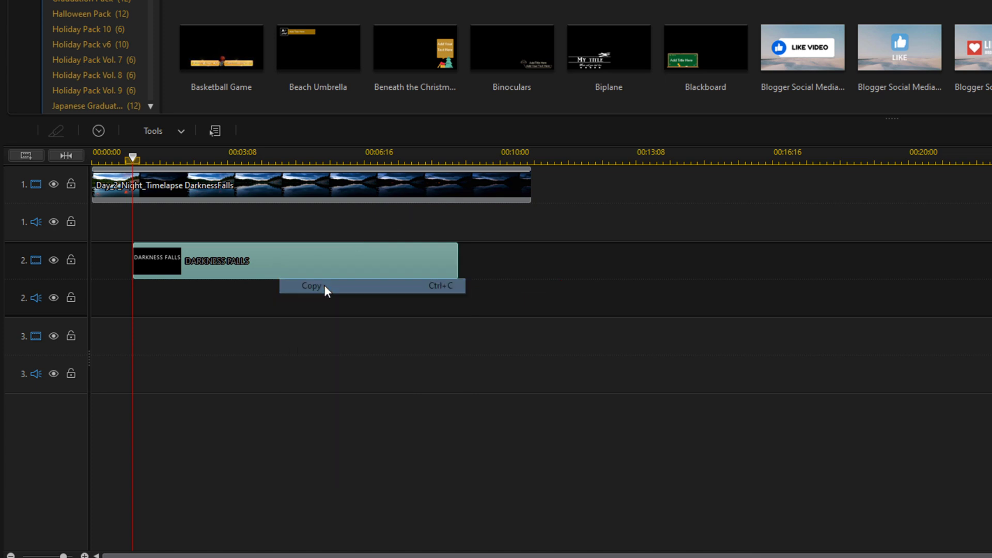
pyautogui.click(224, 345)
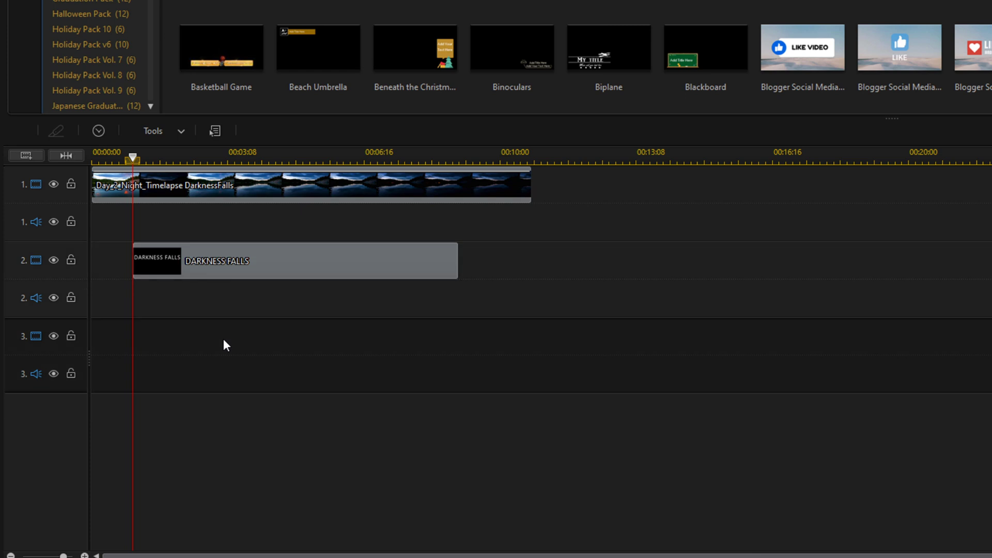
pyautogui.rightClick(223, 339)
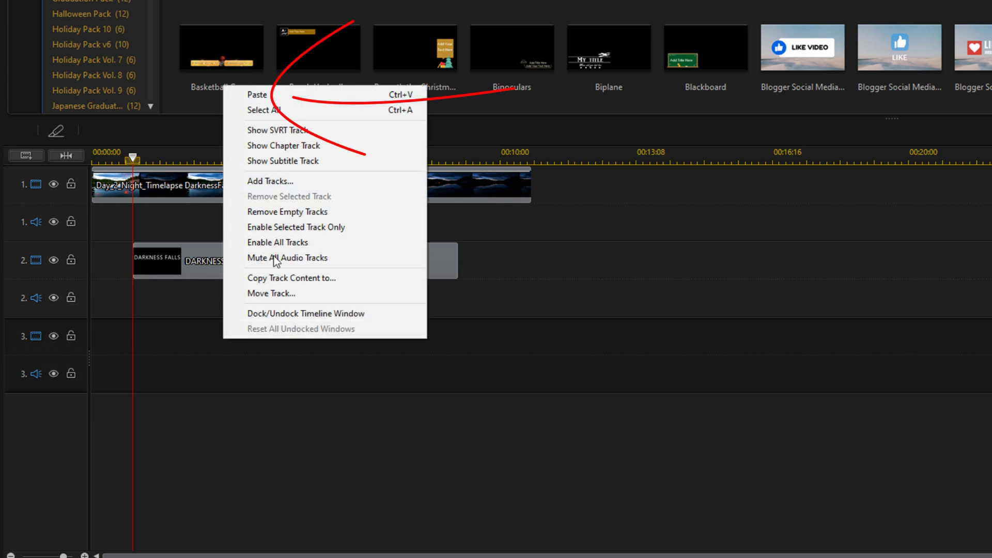
pyautogui.click(283, 96)
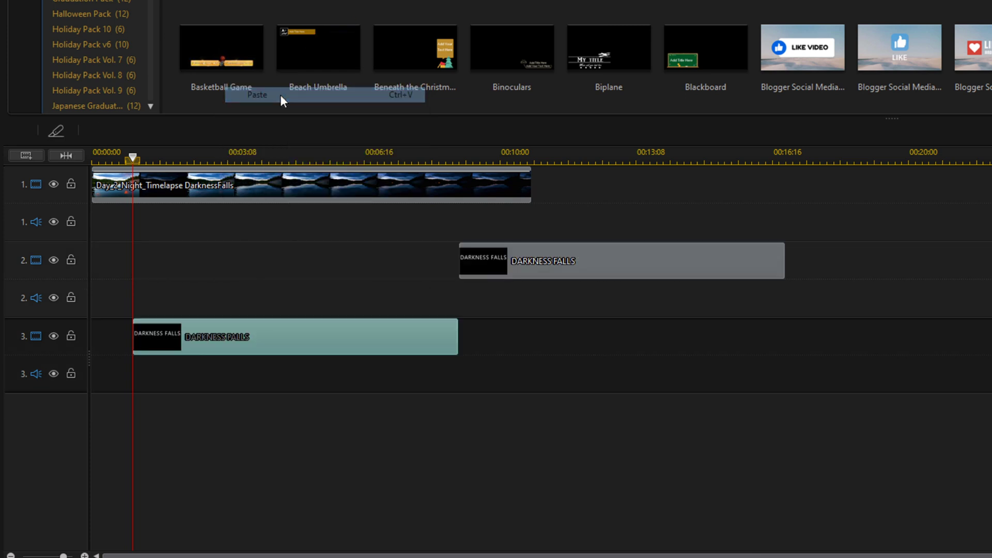
pyautogui.click(631, 264)
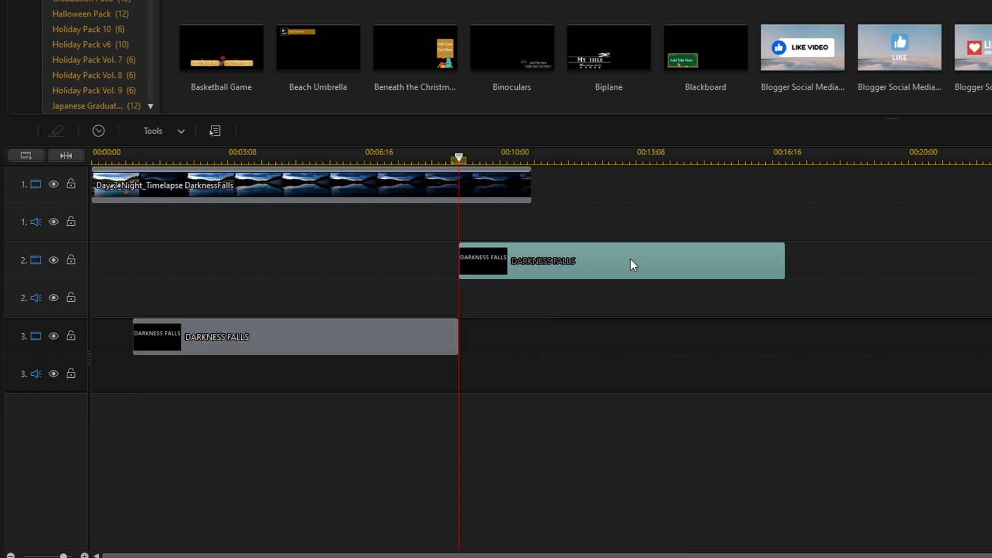
pyautogui.moveTo(631, 260); pyautogui.dragTo(313, 283)
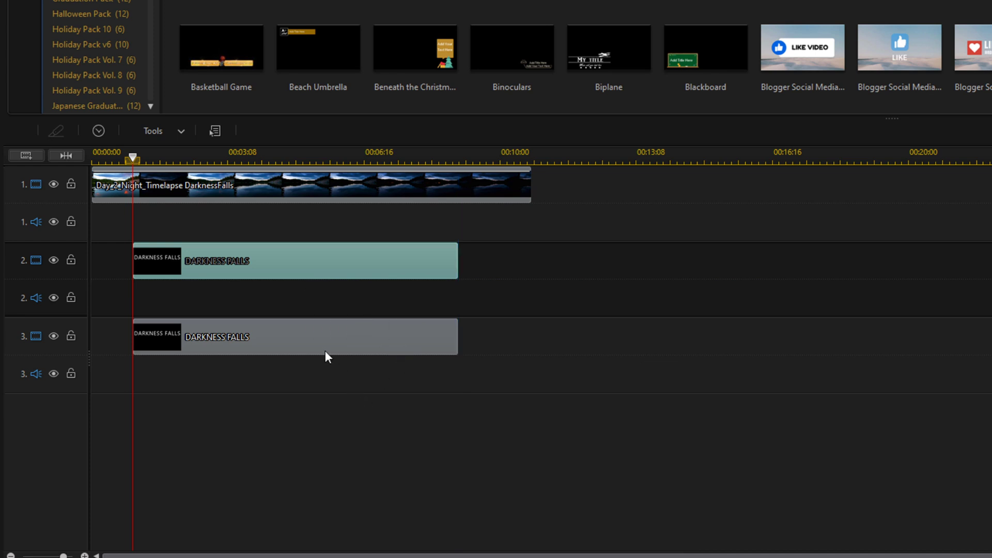
# - Open the track 3 title for editing and enable its reflection with a distance of 1
pyautogui.click(290, 336)
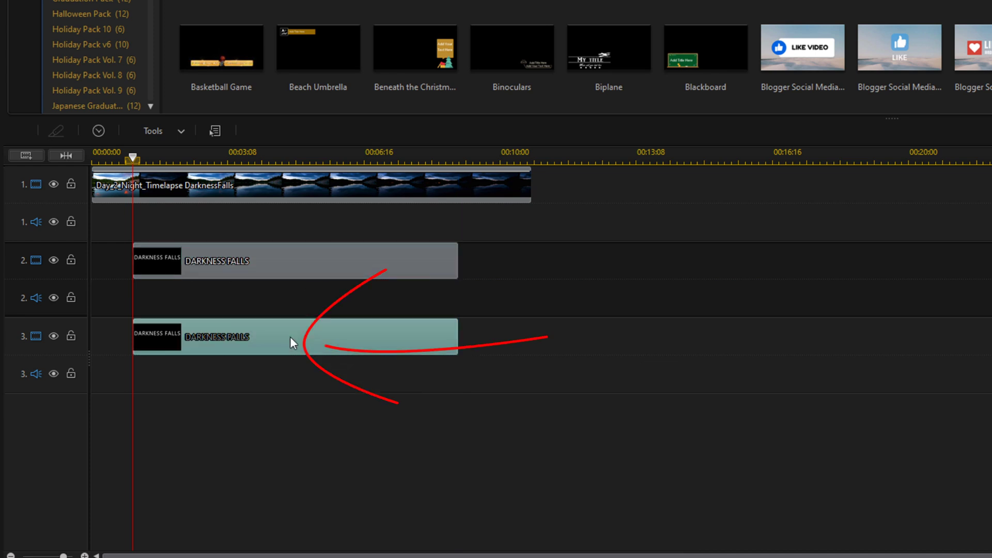
pyautogui.doubleClick(290, 337)
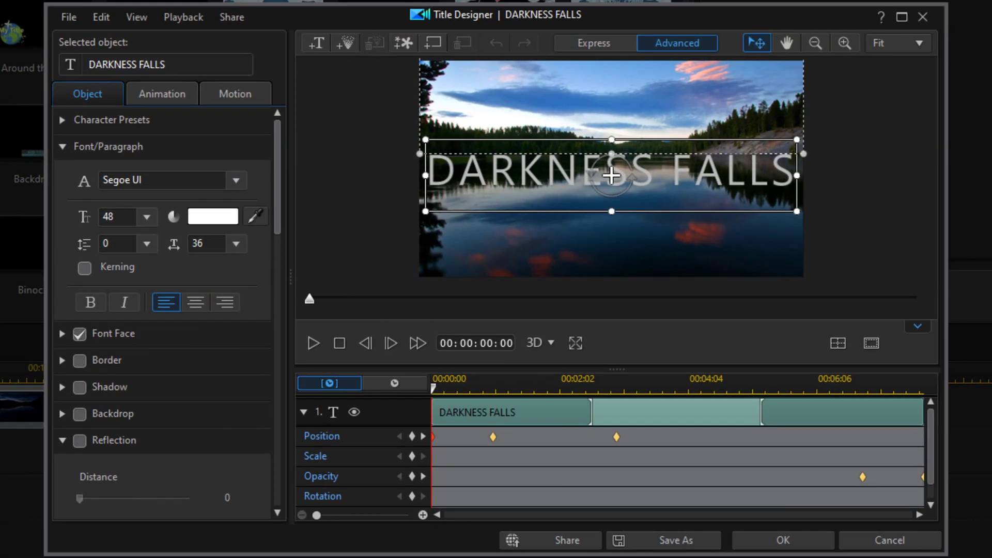
pyautogui.click(79, 440)
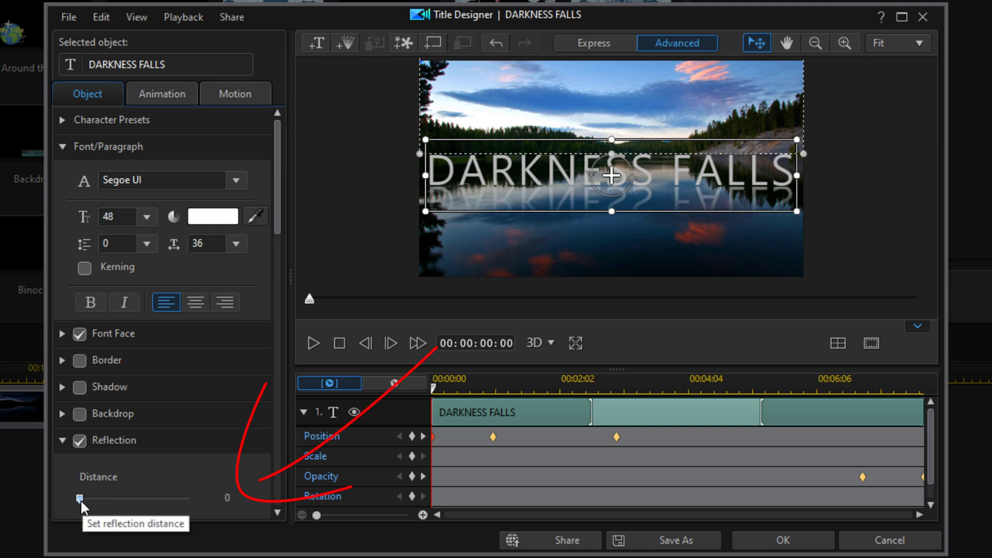
pyautogui.moveTo(79, 499); pyautogui.dragTo(86, 499)
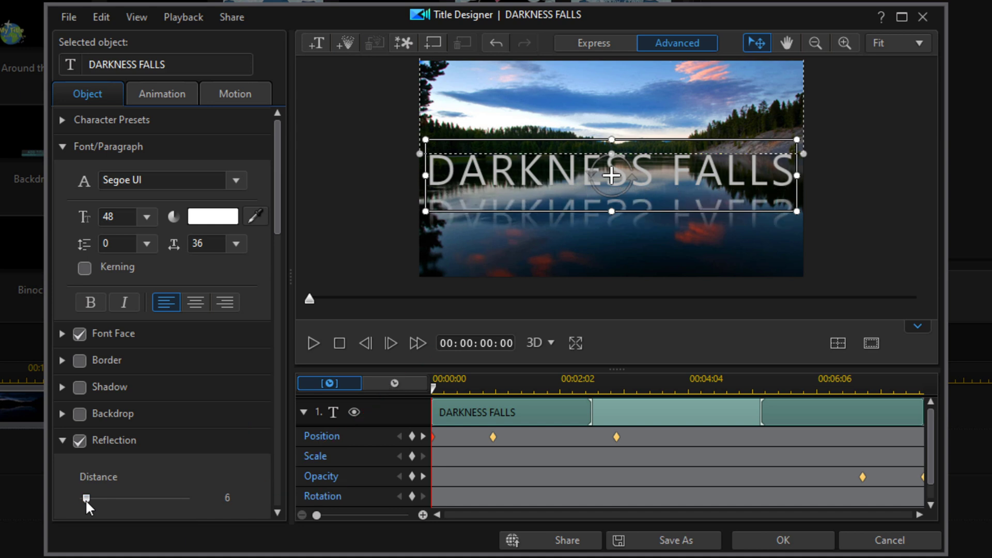
pyautogui.doubleClick(228, 497)
pyautogui.write('1')
pyautogui.press('Return')
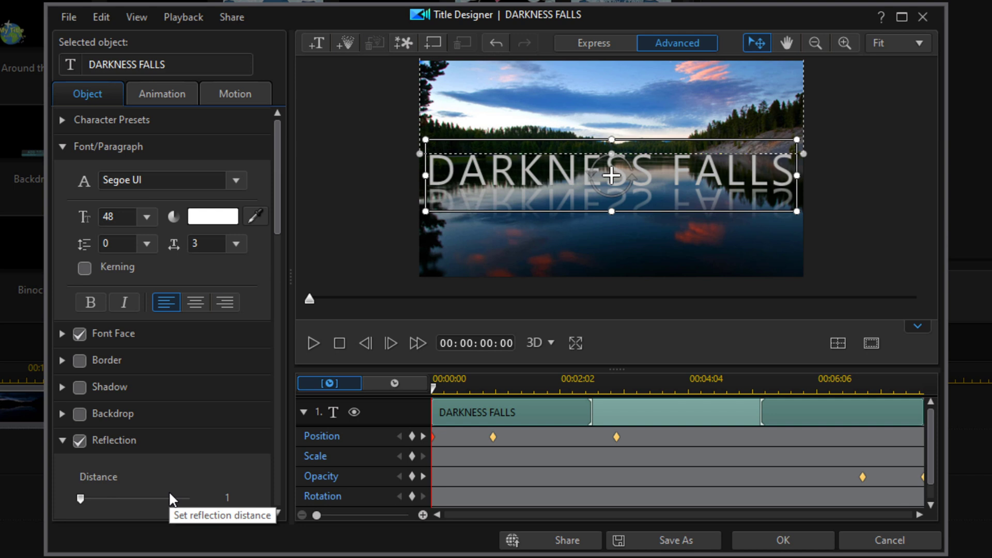
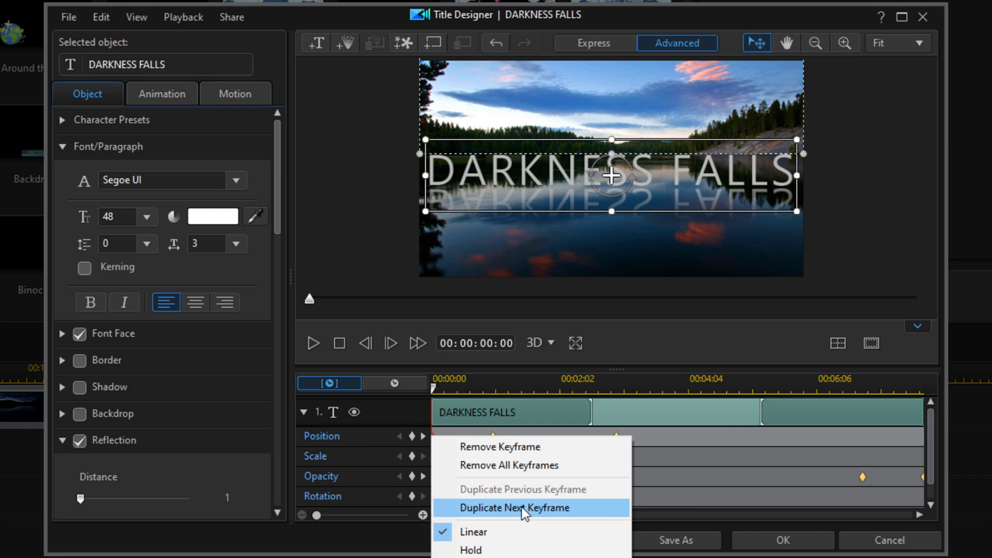
pyautogui.click(522, 507)
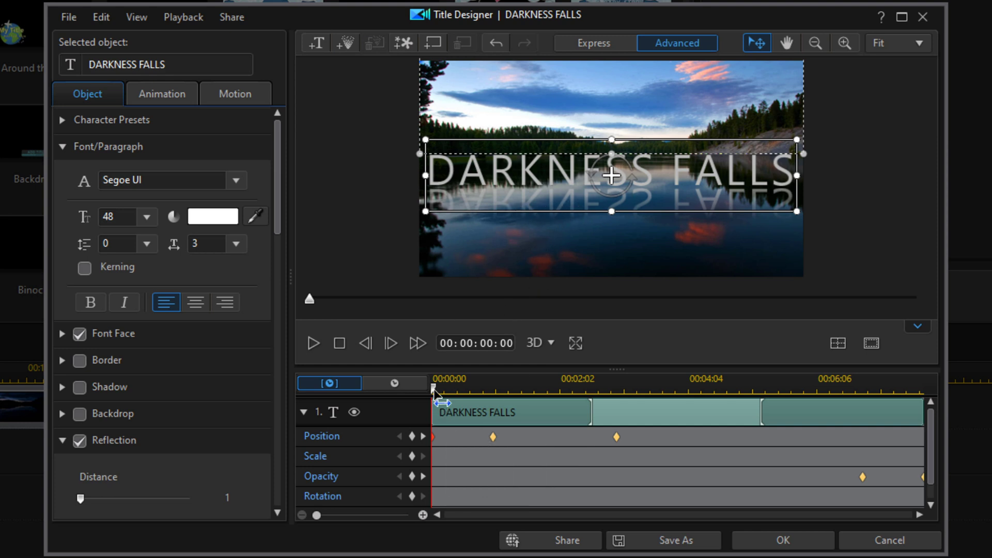
pyautogui.click(493, 437)
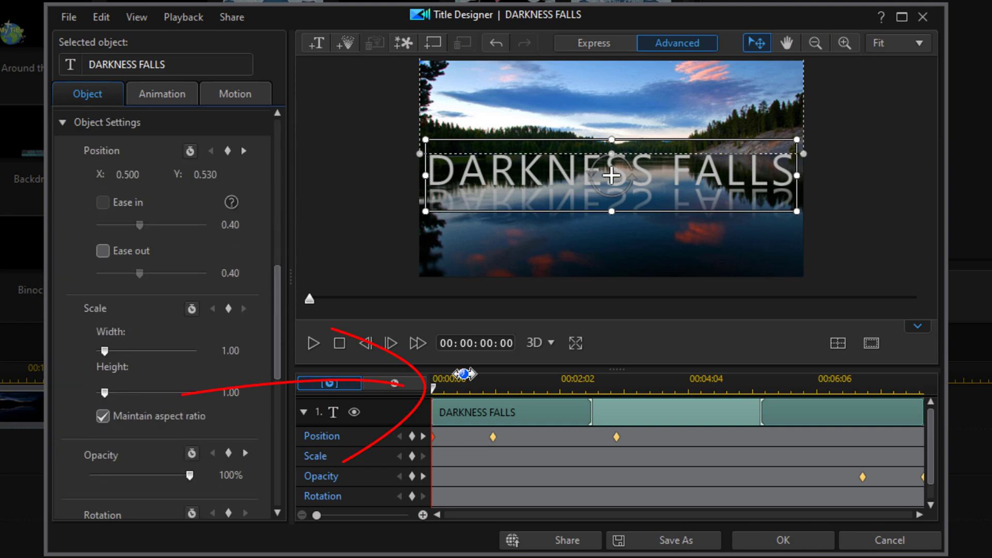
# - Fade the reflected title in with opacity keyframes of 0% at 00:00:03:00 and 100% at 00:00:04:00
pyautogui.moveTo(433, 389)
pyautogui.mouseDown()
pyautogui.moveTo(488, 389)
pyautogui.moveTo(620, 464)
pyautogui.mouseUp()
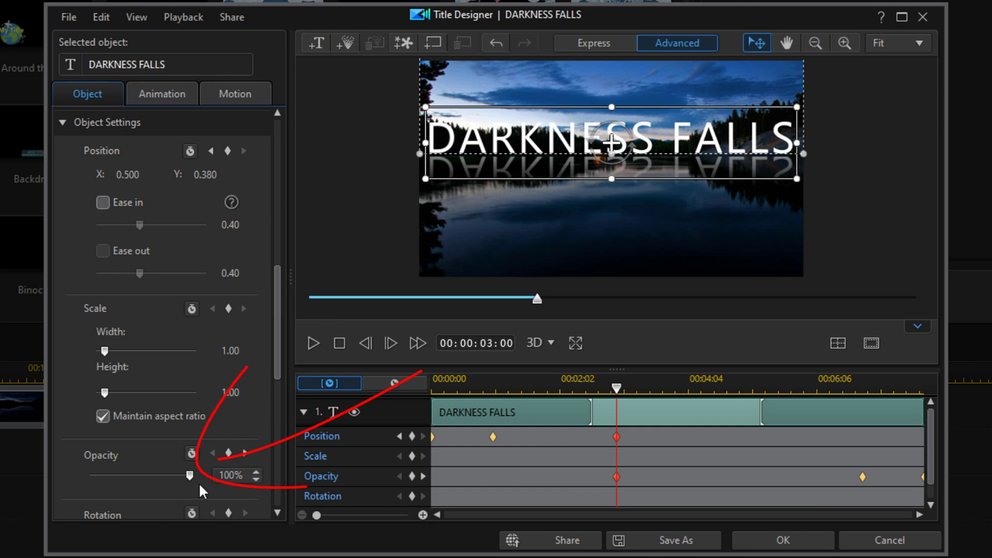
pyautogui.moveTo(187, 474); pyautogui.dragTo(81, 485)
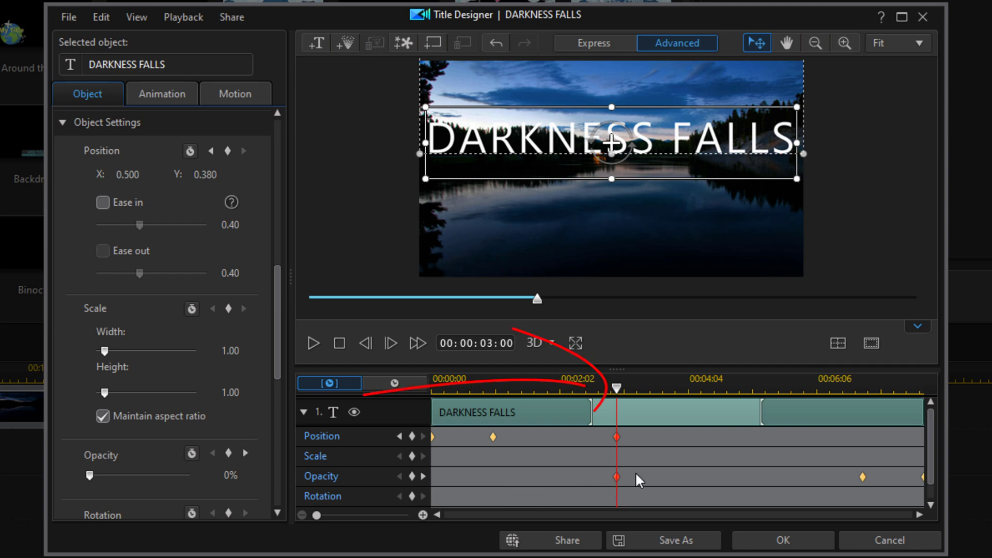
pyautogui.moveTo(617, 388)
pyautogui.mouseDown()
pyautogui.moveTo(658, 394)
pyautogui.moveTo(678, 412)
pyautogui.mouseUp()
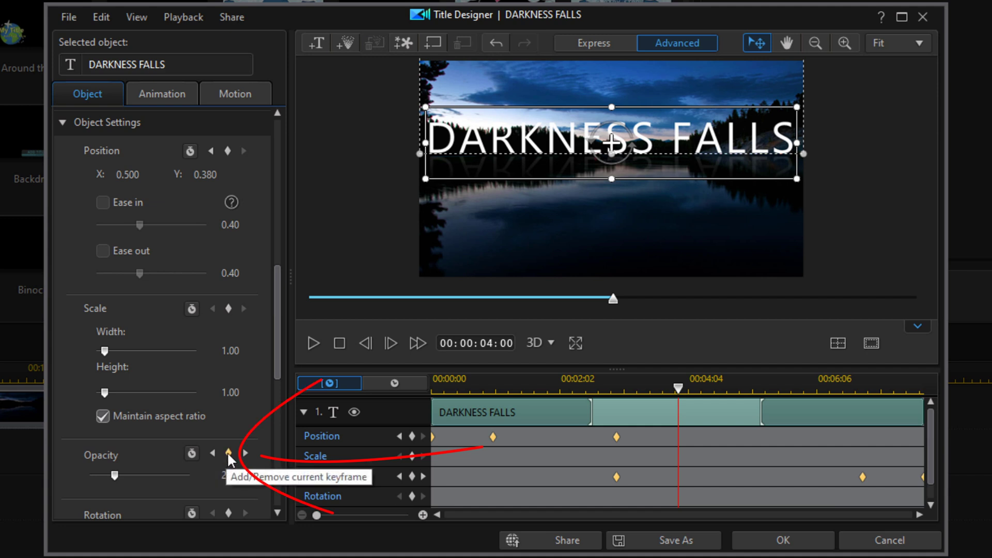
pyautogui.click(228, 453)
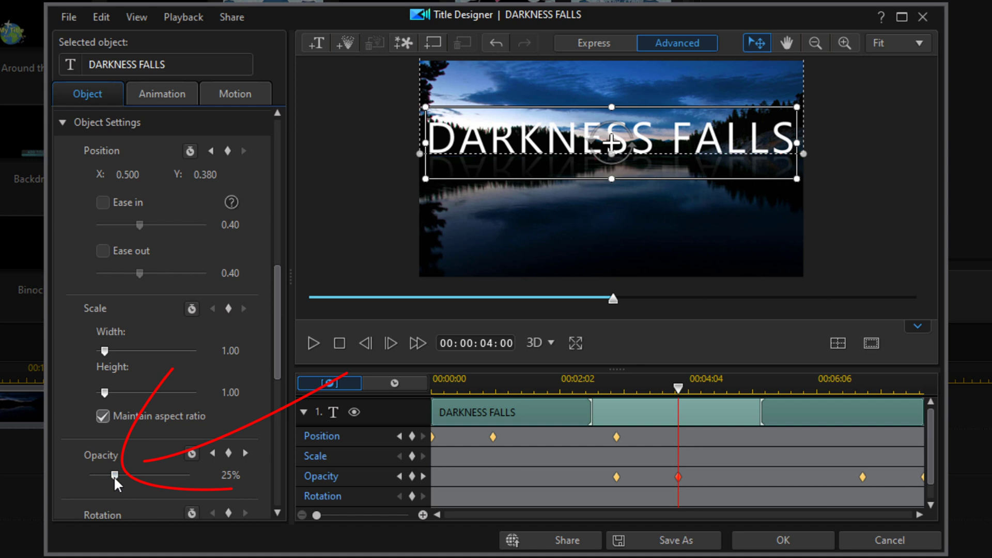
pyautogui.moveTo(113, 476); pyautogui.dragTo(190, 485)
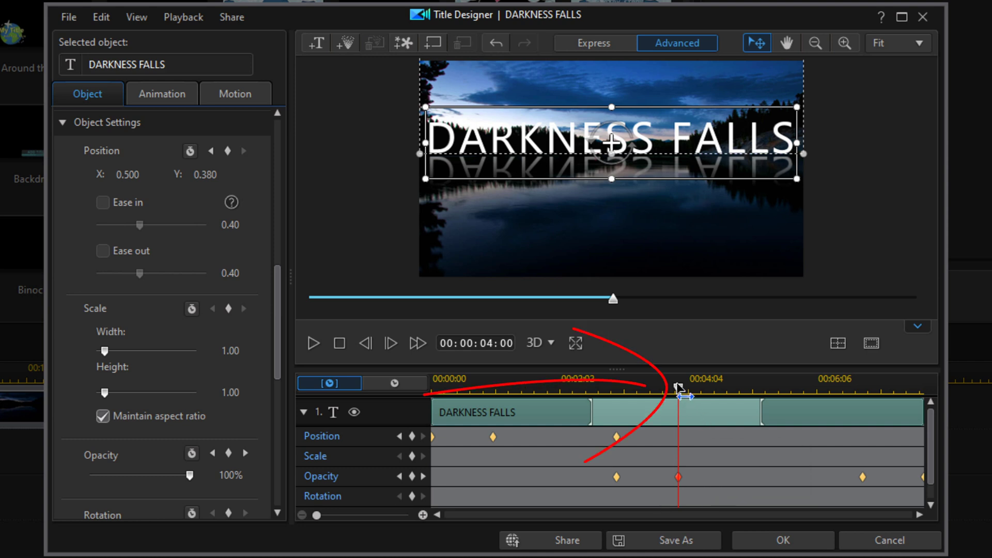
# - Hold 100% opacity with a keyframe at 00:00:05:00 and set the 00:00:07:00 keyframe to 0% opacity
pyautogui.moveTo(676, 384); pyautogui.dragTo(738, 399)
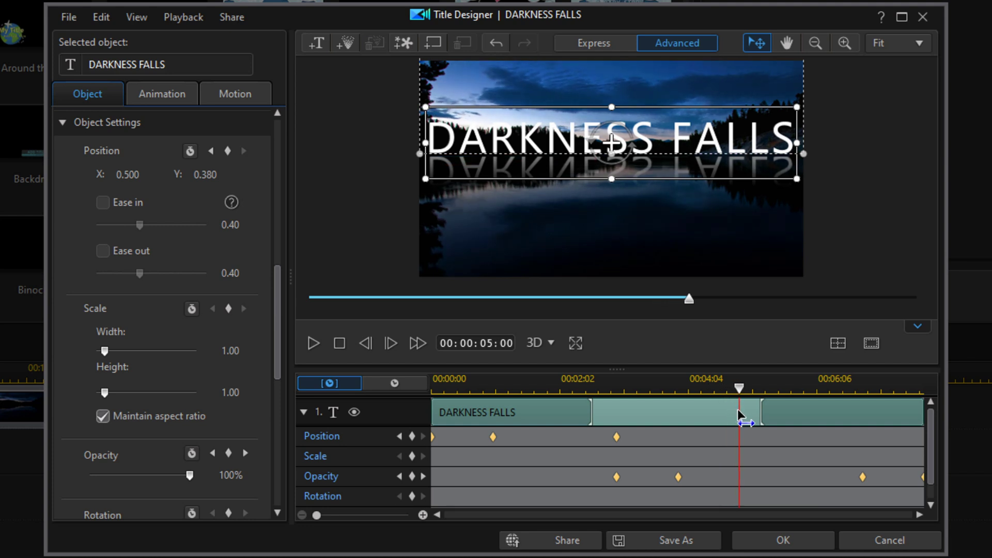
pyautogui.click(413, 478)
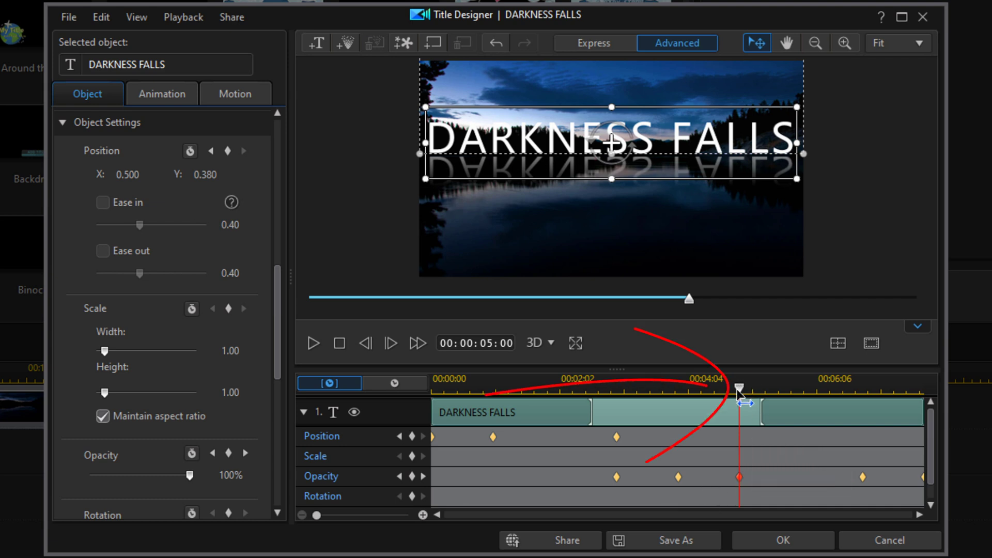
pyautogui.moveTo(738, 387)
pyautogui.mouseDown()
pyautogui.moveTo(807, 405)
pyautogui.moveTo(859, 439)
pyautogui.mouseUp()
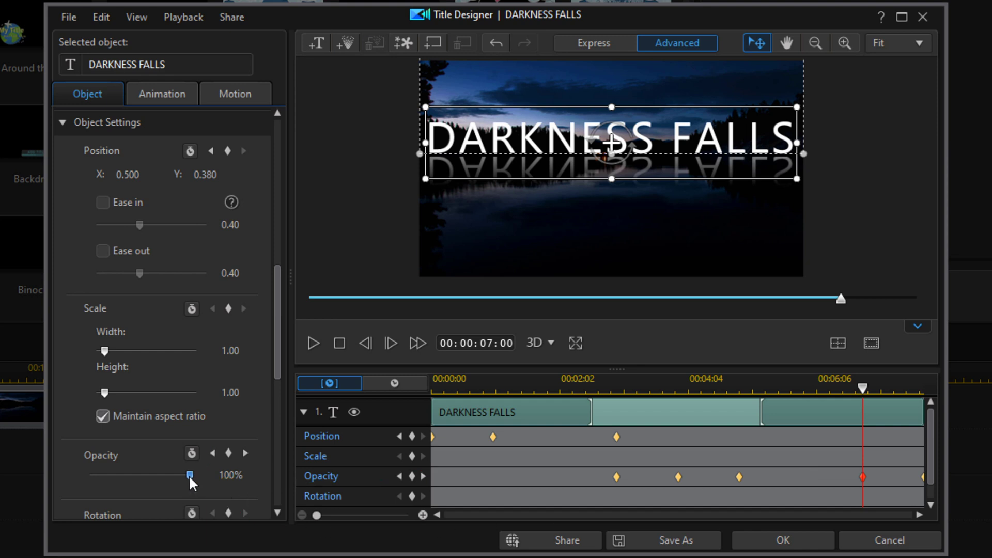
pyautogui.moveTo(176, 476); pyautogui.dragTo(65, 486)
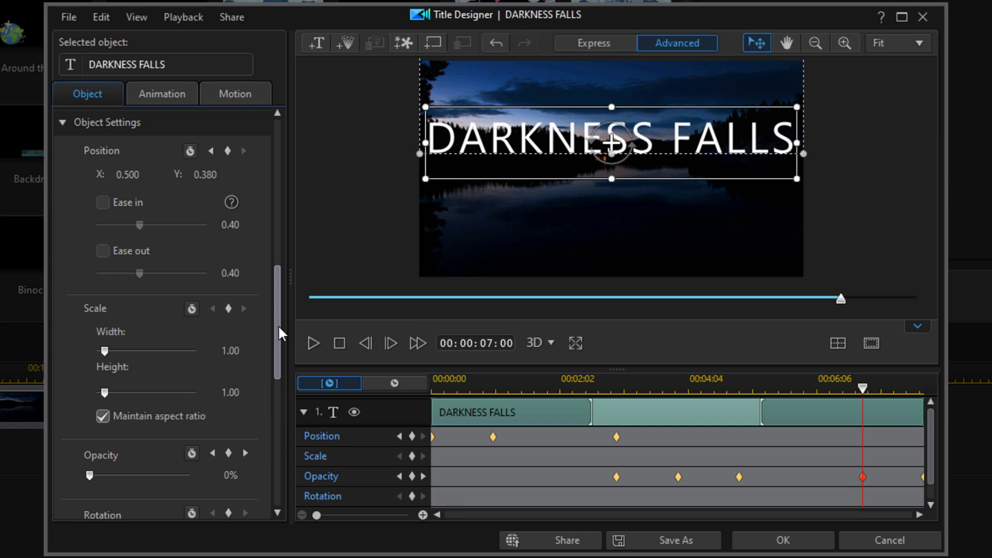
# - Set the reflected title's reveal mask Y position to 0.930, accept the design and move the timeline playhead to 00:00:01:01
pyautogui.moveTo(279, 327); pyautogui.dragTo(280, 457)
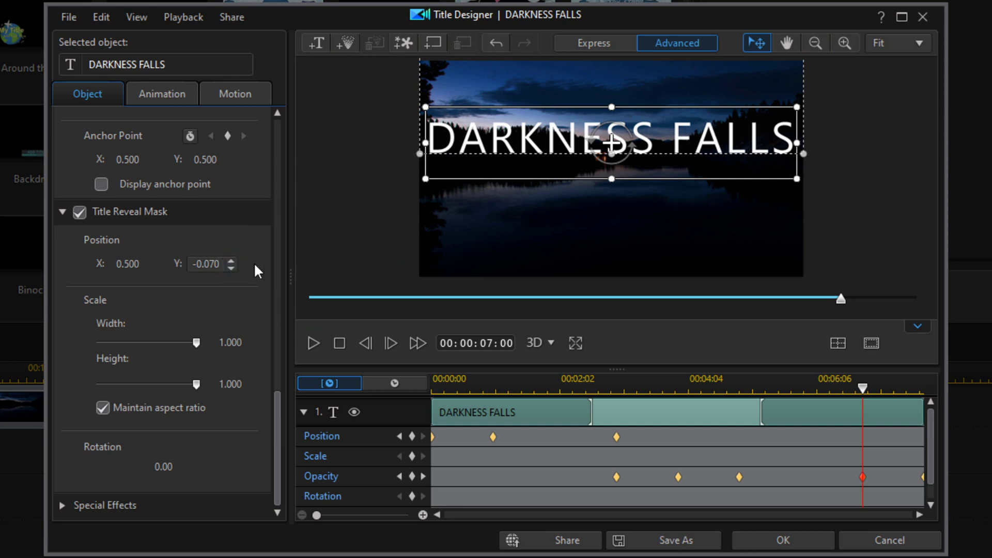
pyautogui.moveTo(222, 264); pyautogui.dragTo(164, 267)
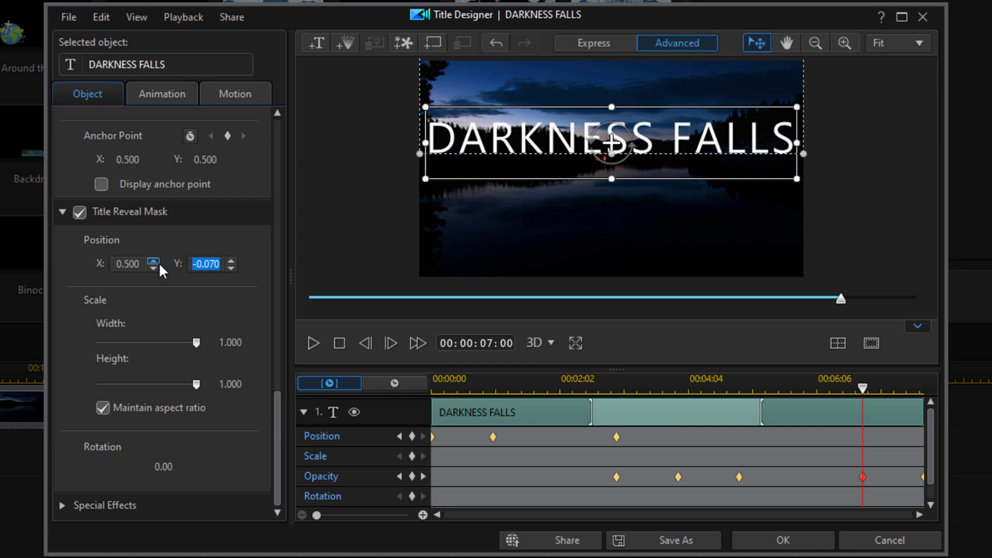
pyautogui.write('0.930')
pyautogui.press('Return')
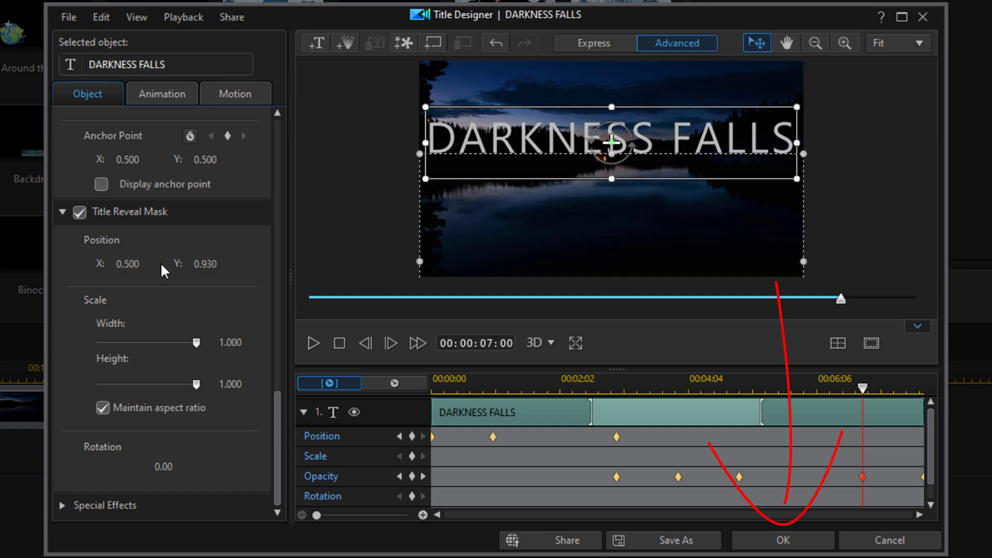
pyautogui.click(781, 540)
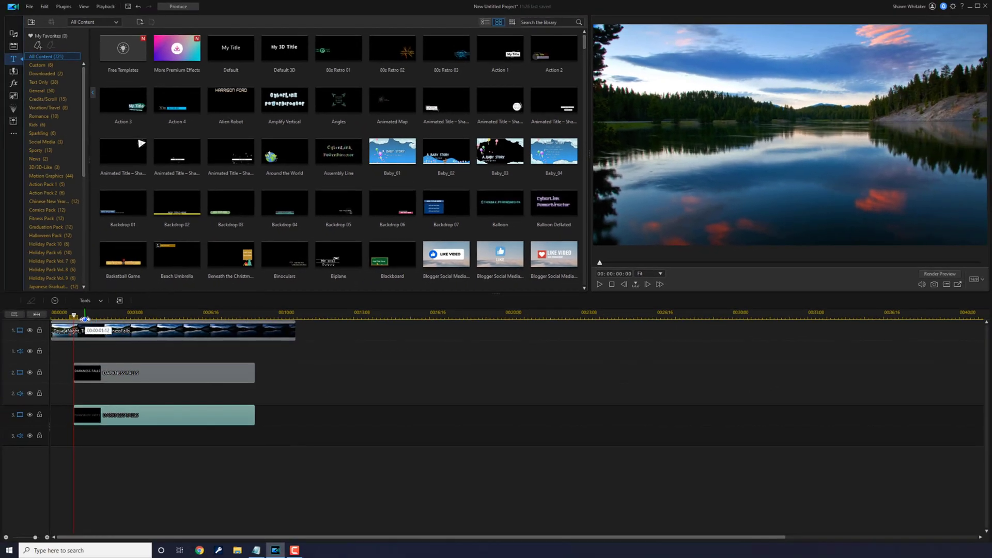
pyautogui.click(77, 316)
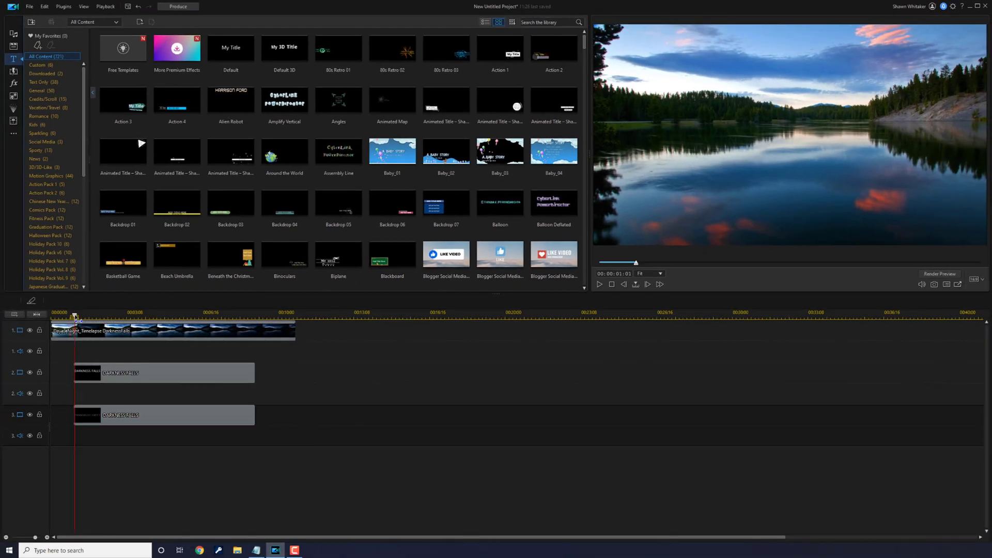
# - Move the playhead to the titles' start, search the effects for "glow" and apply BCC Colorize Glow to the track 2 title
pyautogui.moveTo(81, 321); pyautogui.dragTo(74, 359)
pyautogui.click(238, 373)
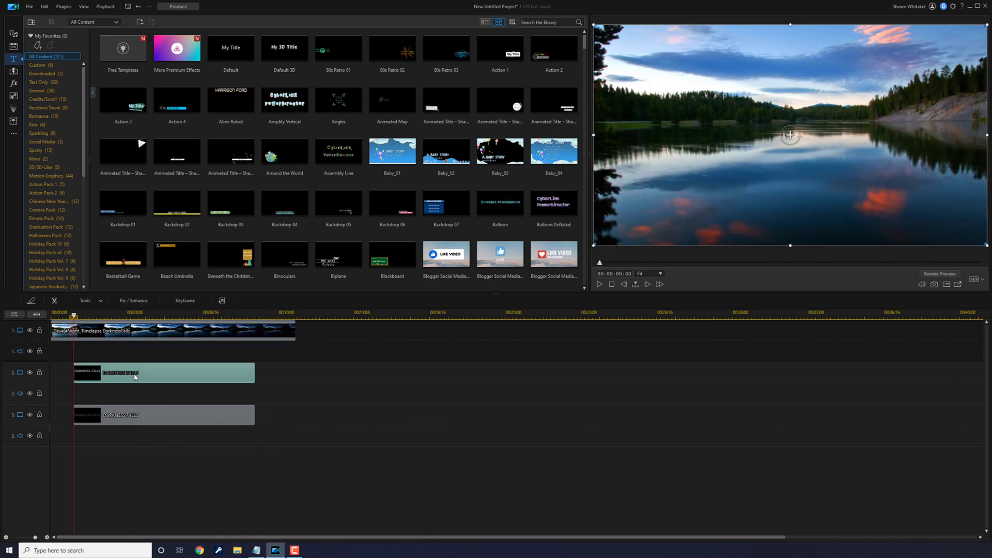
pyautogui.click(325, 369)
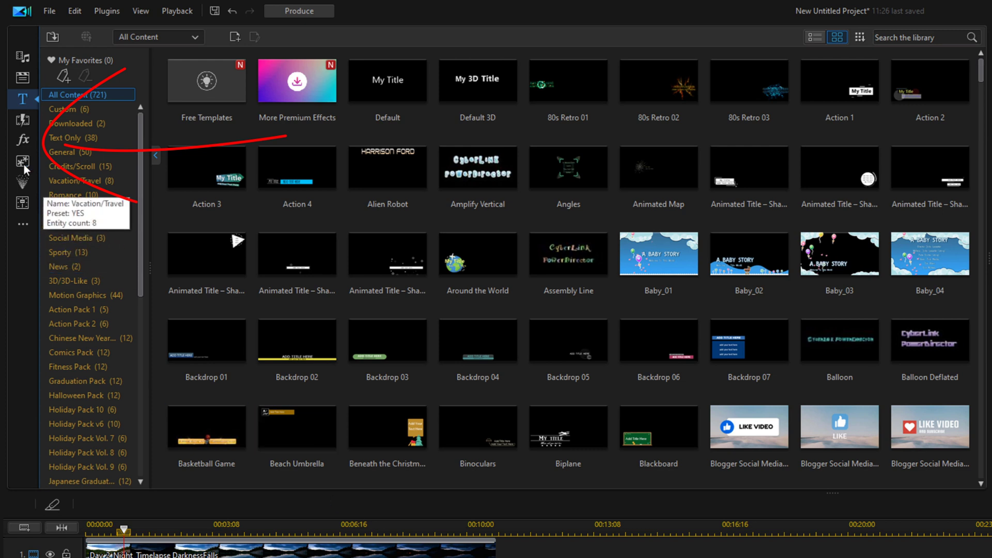
pyautogui.click(21, 140)
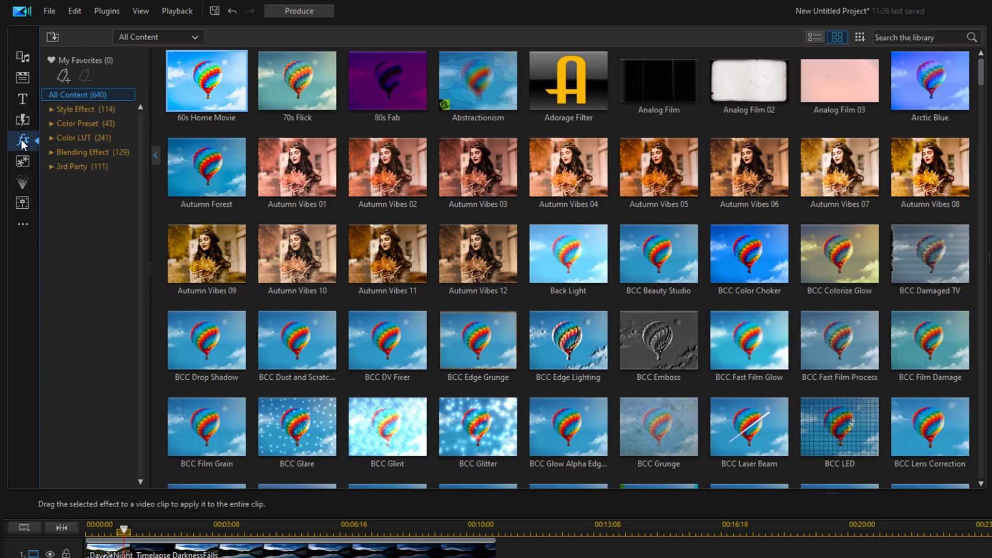
pyautogui.click(904, 37)
pyautogui.write('glow')
pyautogui.press('Return')
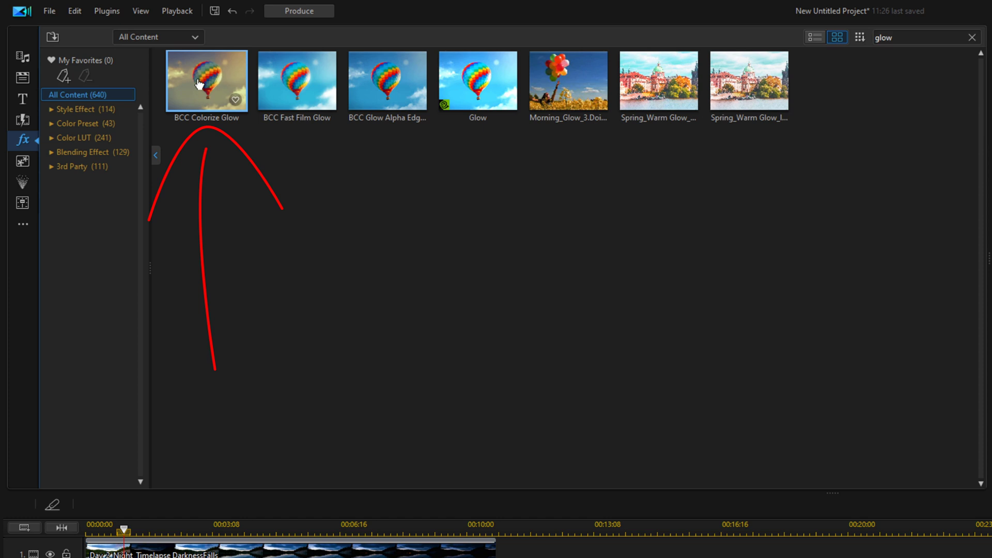
pyautogui.moveTo(200, 82); pyautogui.dragTo(117, 374)
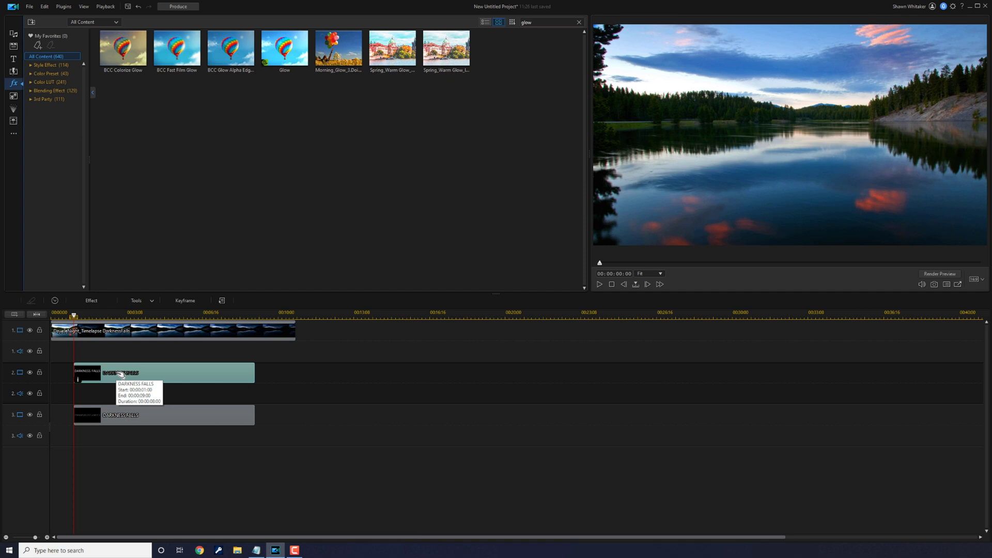
# - Set the BCC Colorize Glow effect's Glow Channel to Alpha Edges and its Saturation to 5
pyautogui.click(91, 305)
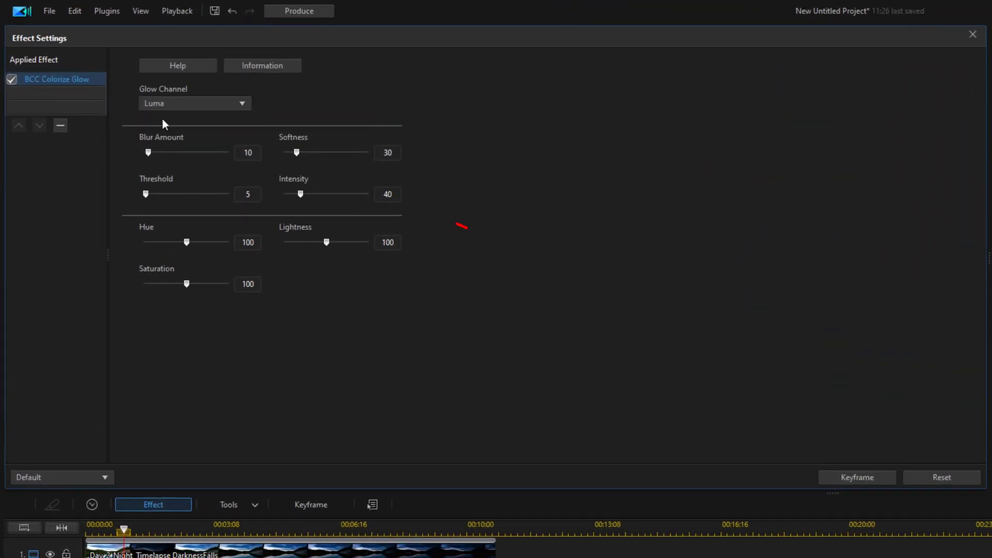
pyautogui.click(244, 103)
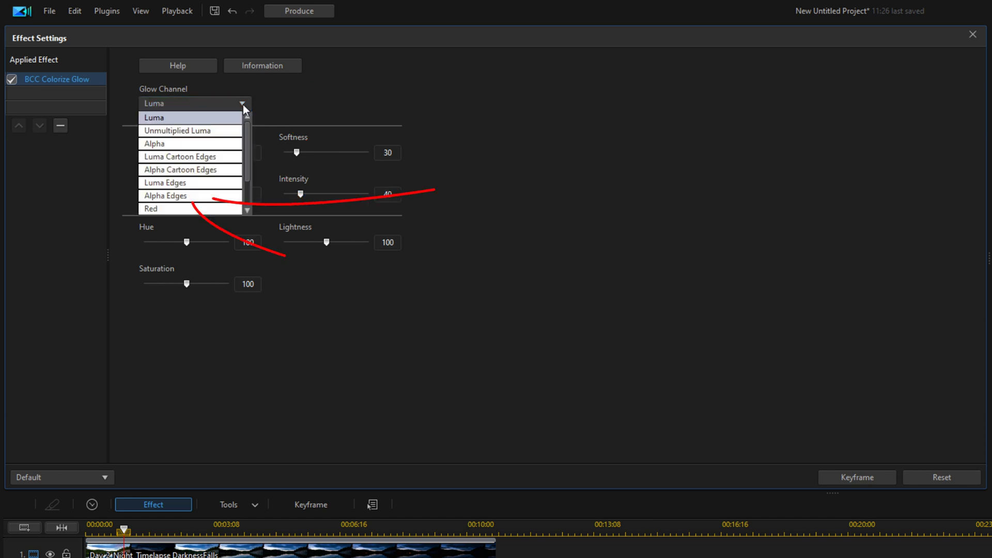
pyautogui.click(203, 195)
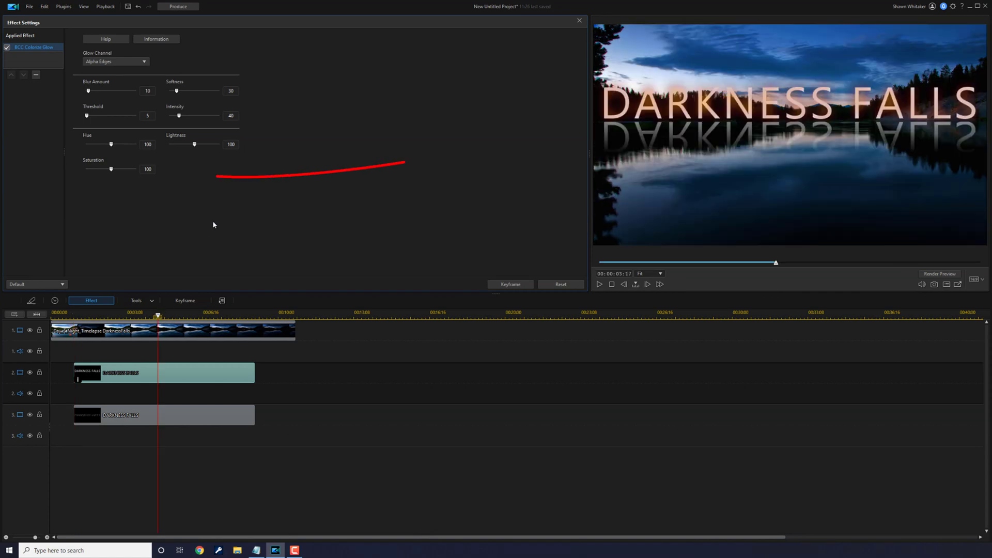
pyautogui.click(148, 169)
pyautogui.write('5')
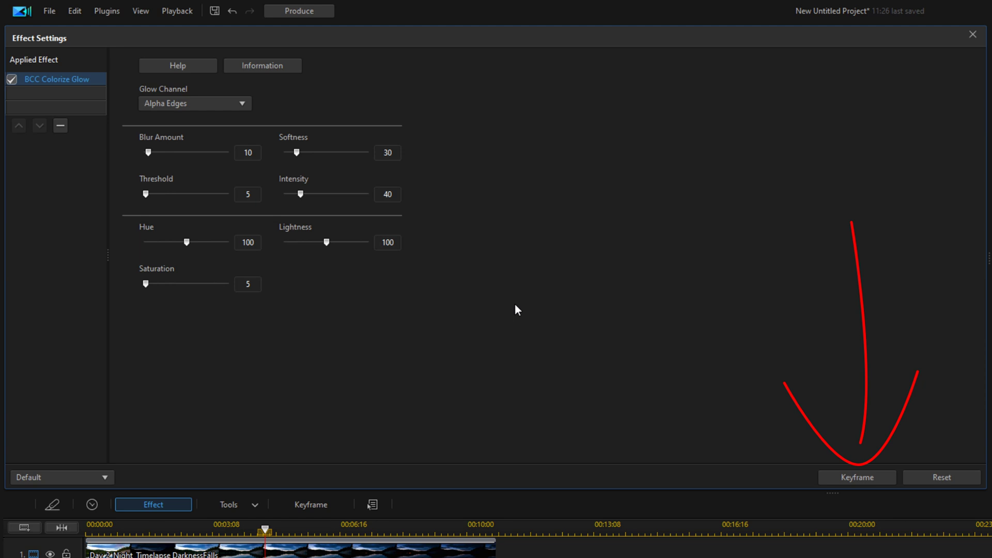
# - Add keyframes for all BCC Colorize Glow parameters at 00:00:03:00 in the track 2 title
pyautogui.click(842, 478)
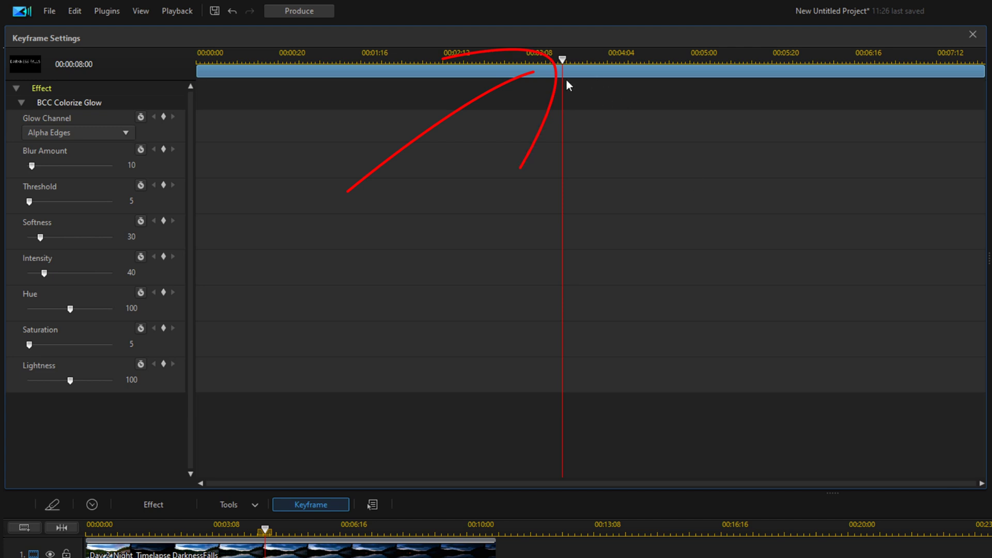
pyautogui.moveTo(562, 68)
pyautogui.mouseDown()
pyautogui.moveTo(453, 78)
pyautogui.moveTo(492, 87)
pyautogui.mouseUp()
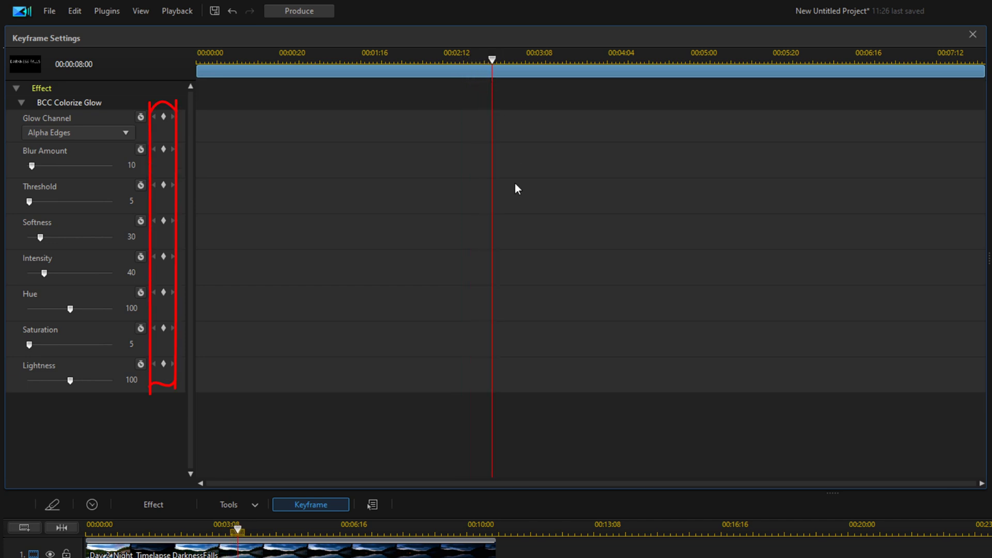
pyautogui.click(163, 117)
pyautogui.click(165, 364)
pyautogui.moveTo(488, 60); pyautogui.dragTo(494, 63)
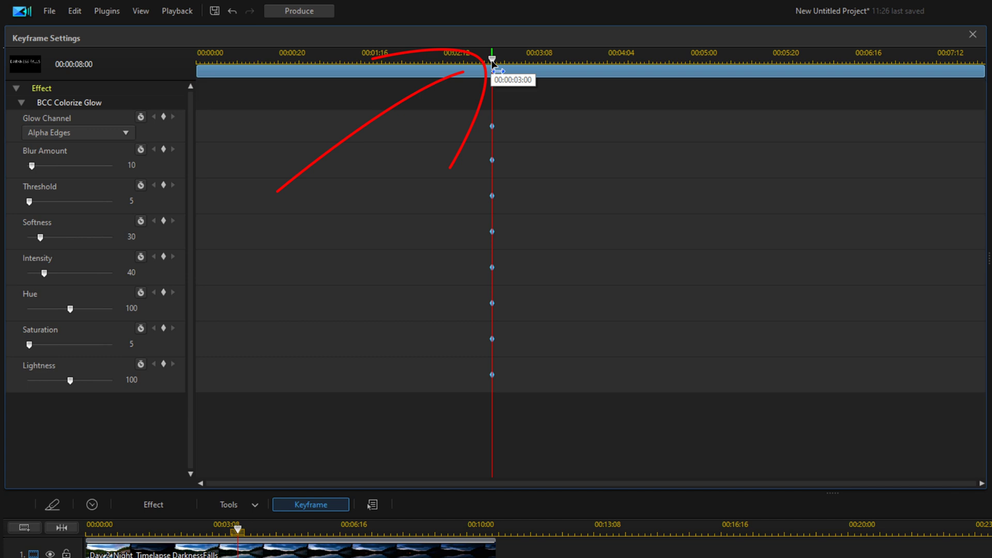
# - Add keyframes for all glow parameters one second into the title, keeping Alpha Edges and setting every numeric value to 0
pyautogui.moveTo(494, 62)
pyautogui.mouseDown()
pyautogui.moveTo(428, 64)
pyautogui.moveTo(398, 89)
pyautogui.moveTo(295, 121)
pyautogui.mouseUp()
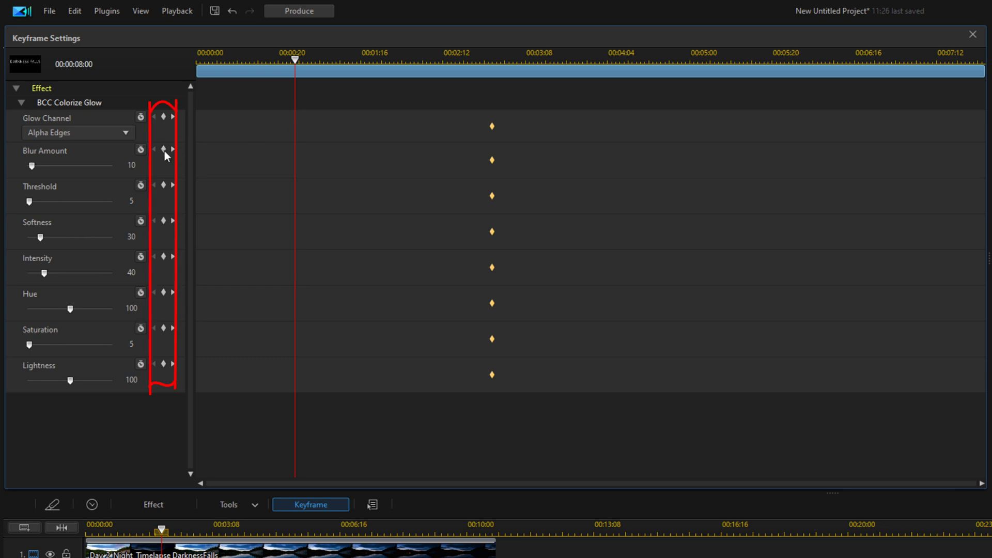
pyautogui.click(165, 119)
pyautogui.click(164, 150)
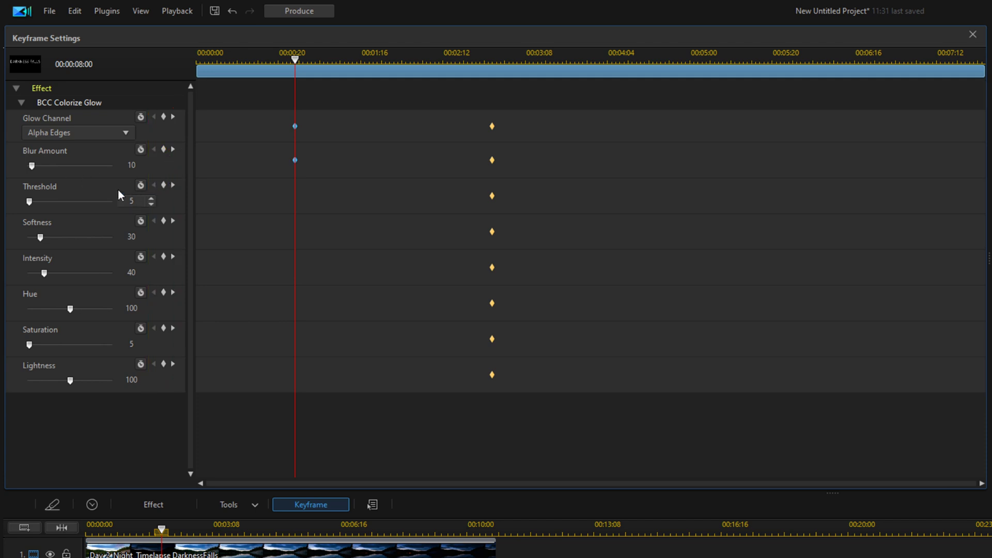
pyautogui.click(32, 166)
pyautogui.moveTo(31, 166); pyautogui.dragTo(1, 175)
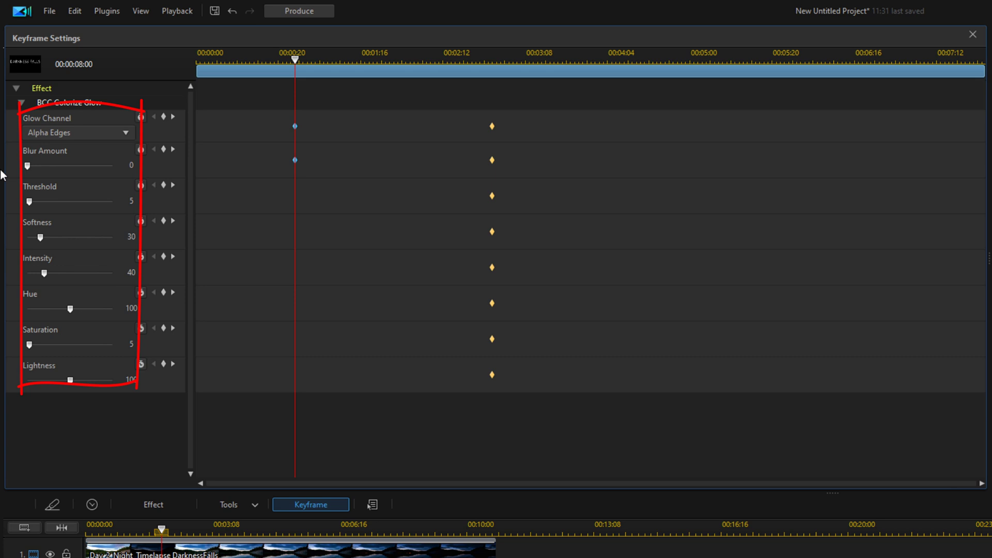
pyautogui.click(164, 185)
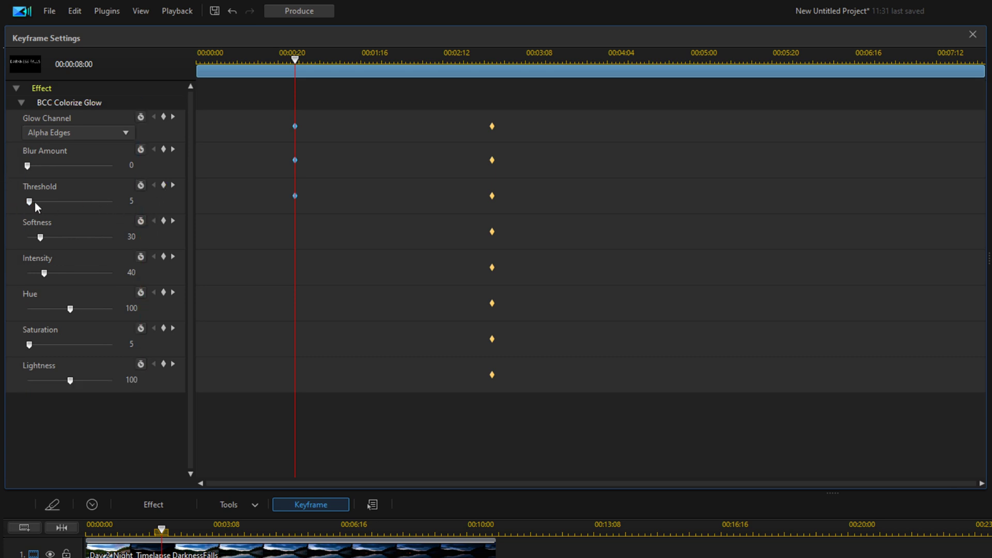
pyautogui.moveTo(48, 275); pyautogui.dragTo(7, 276)
pyautogui.moveTo(70, 309); pyautogui.dragTo(7, 348)
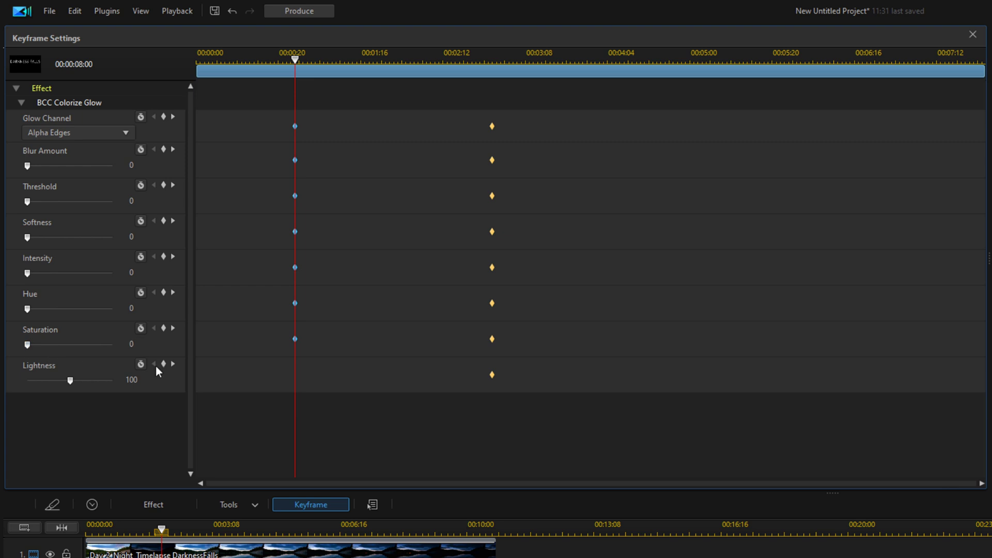
pyautogui.moveTo(1, 392); pyautogui.dragTo(1, 390)
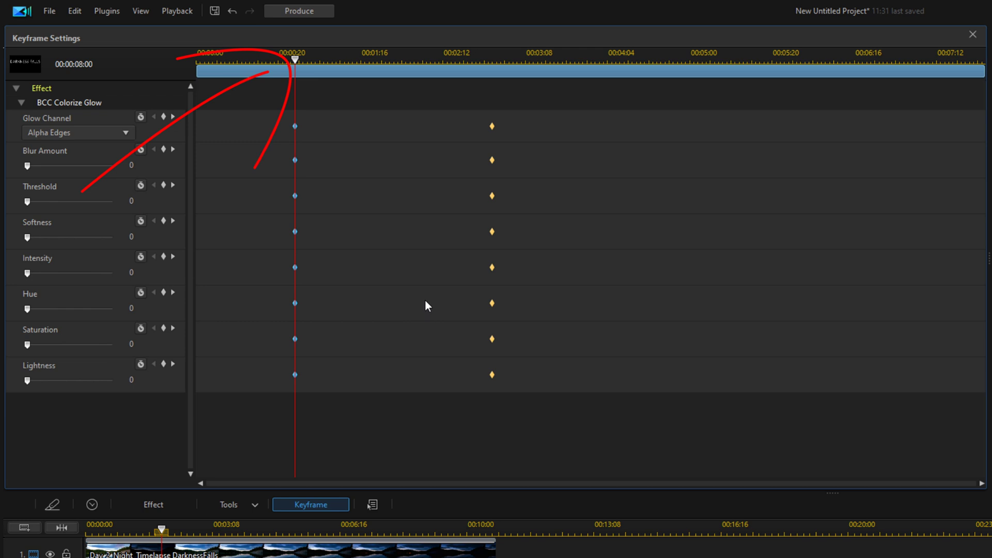
# - Add keyframes with the same zero glow values at the very start of the title and close the keyframe settings
pyautogui.moveTo(295, 75); pyautogui.dragTo(148, 78)
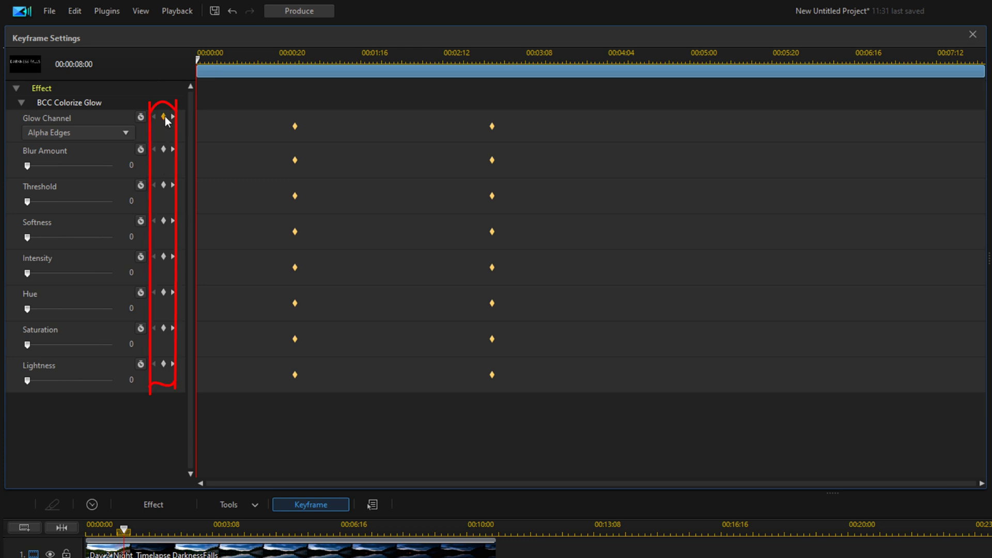
pyautogui.click(162, 151)
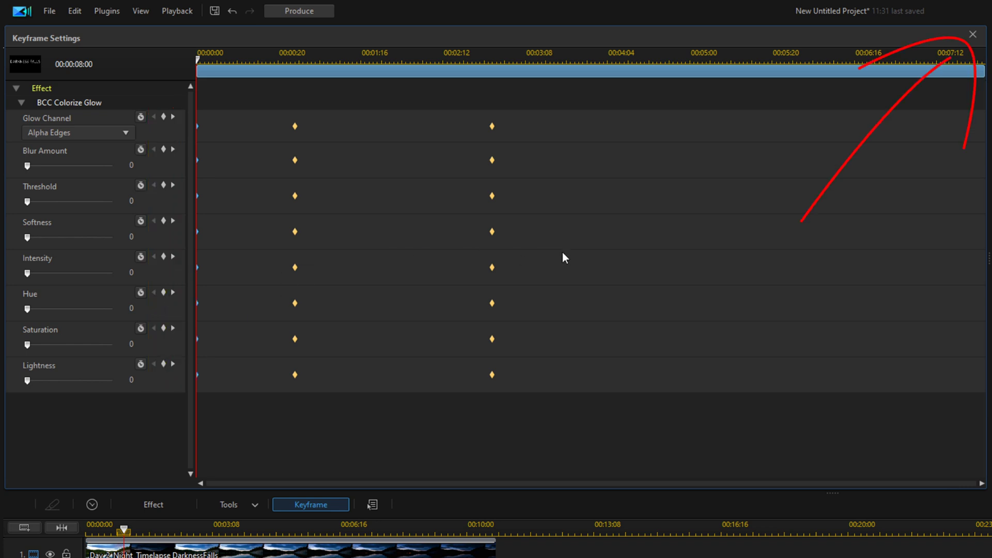
pyautogui.click(973, 34)
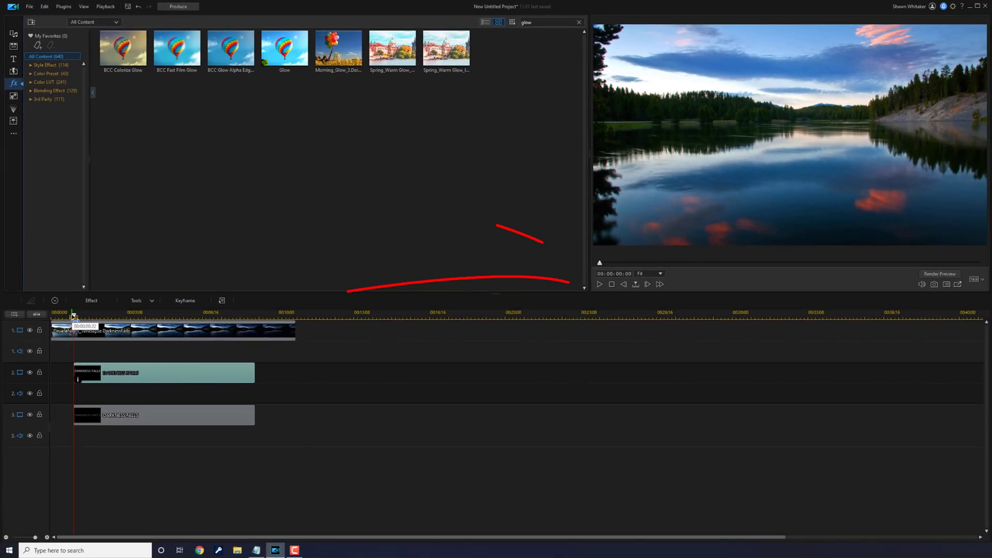
# - Return the timeline playhead to the beginning and play the project to preview the title's glow
pyautogui.moveTo(70, 316); pyautogui.dragTo(52, 316)
pyautogui.click(376, 384)
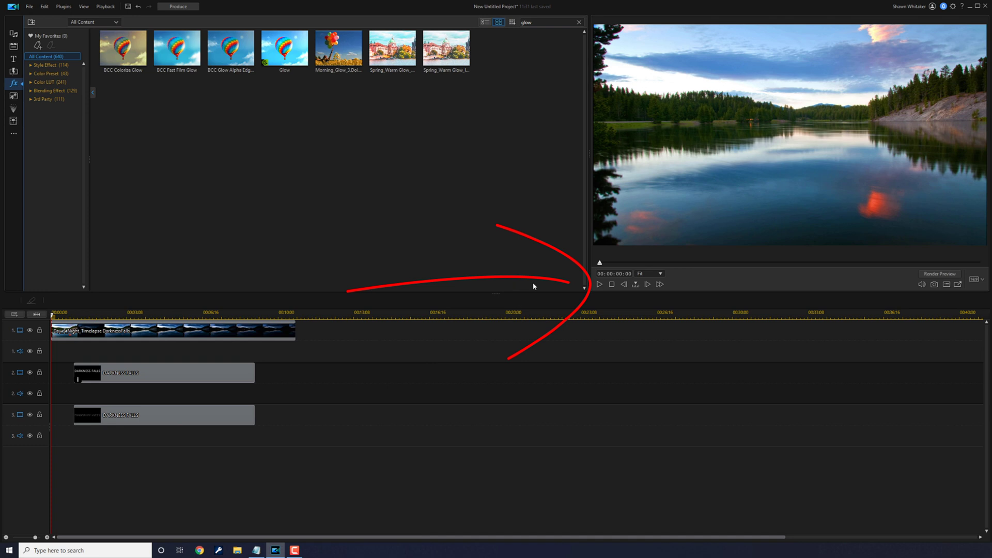
pyautogui.click(599, 285)
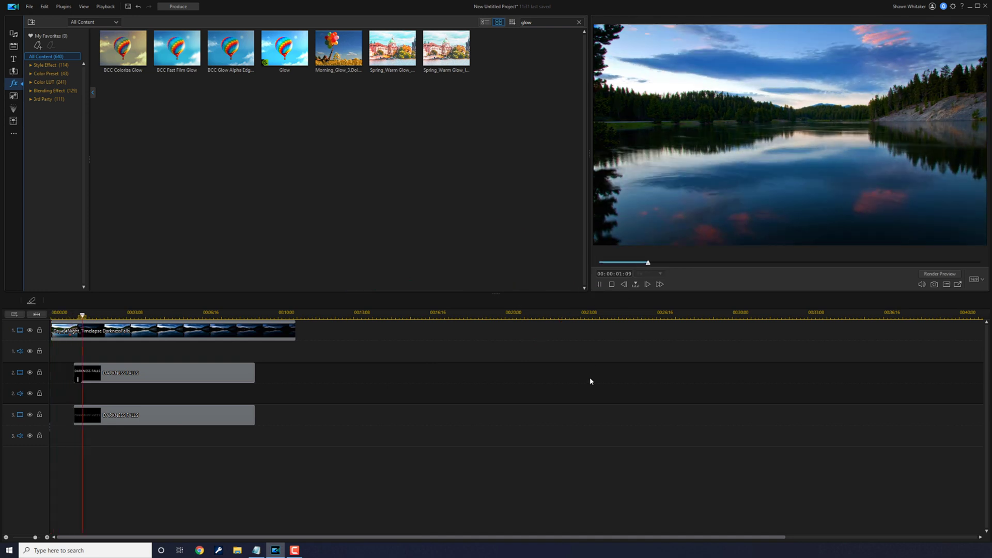